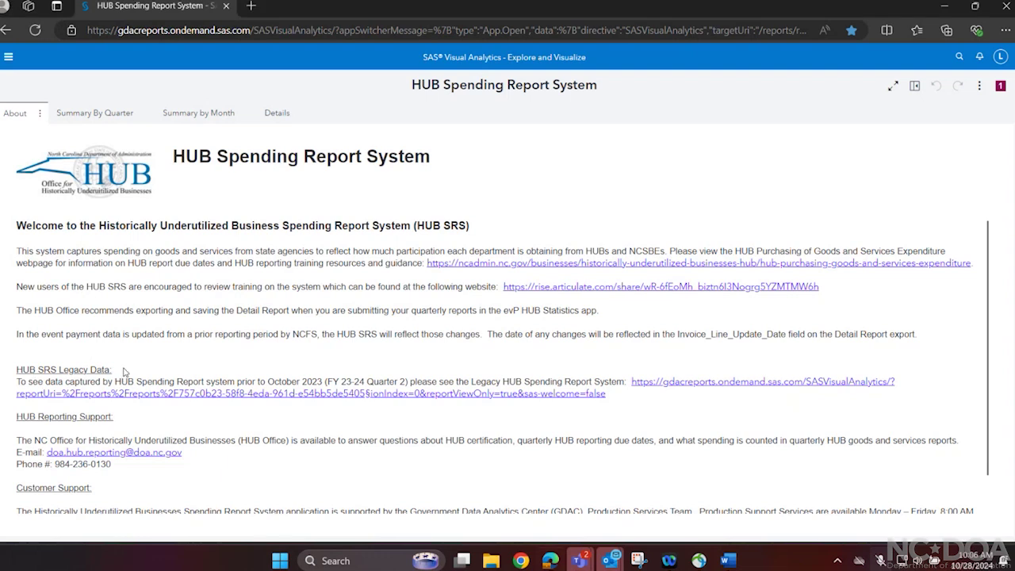
Step: Point out the HUB SRS Legacy Data heading, and review the filters available for the Summary By Quarter report
drag(114, 371, 15, 374)
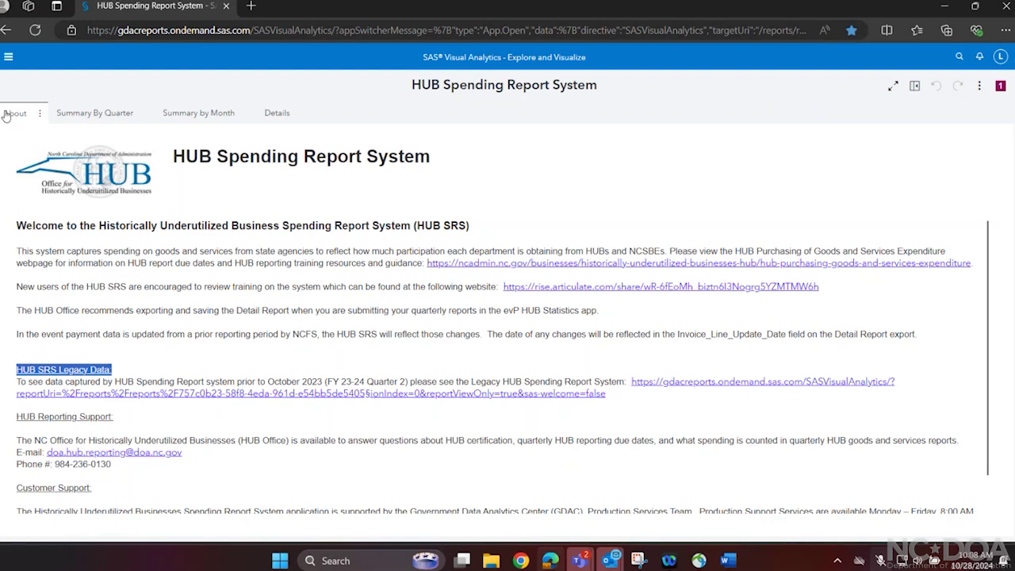
click(65, 117)
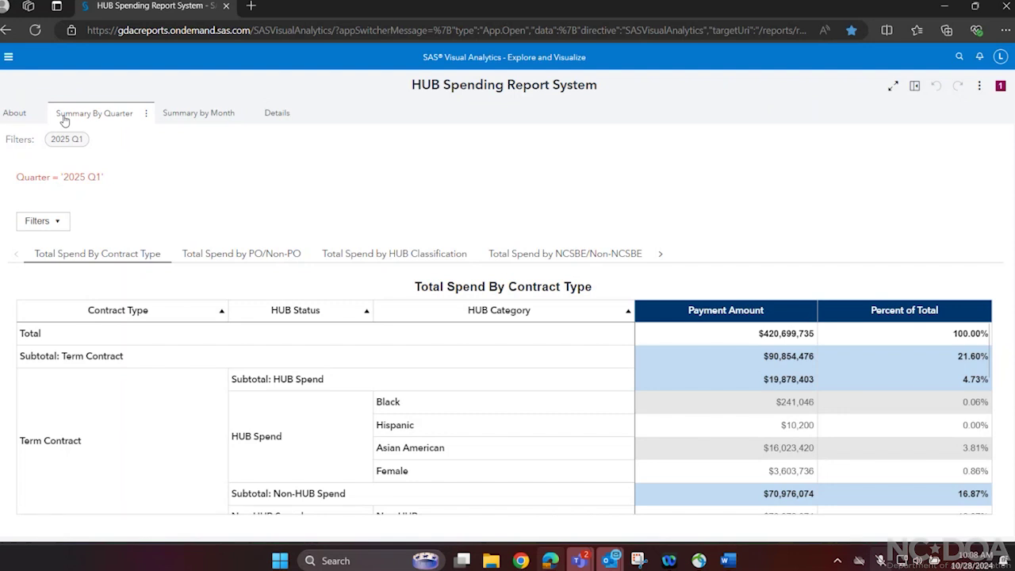
click(54, 225)
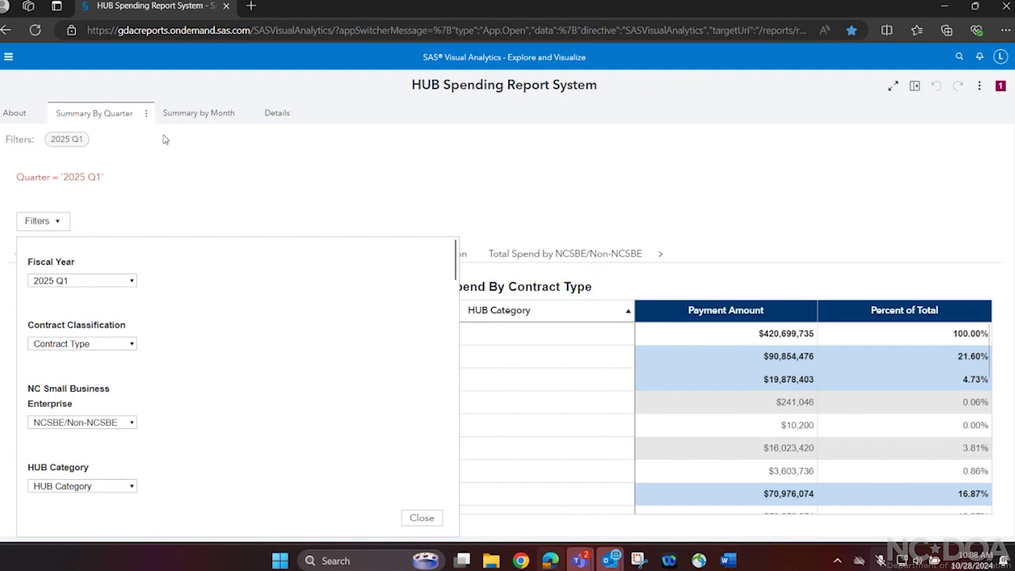
click(68, 147)
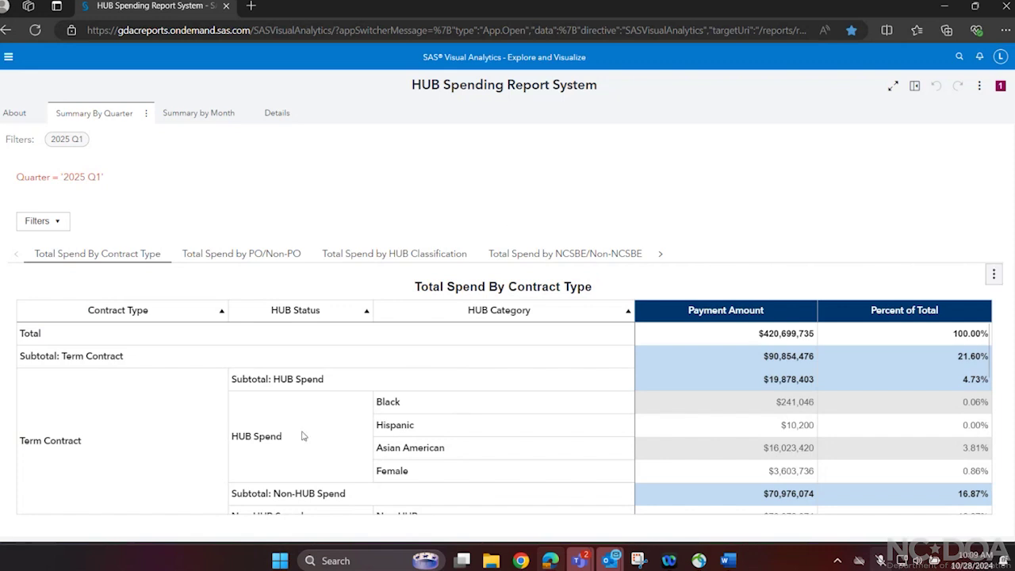
Step: Look at the options available for the Total Spend By Contract Type table and dismiss them
mouse_move(996, 271)
click(993, 274)
click(832, 261)
Step: Examine HUB and Non-HUB payment amounts and percentages for Term Contract, Commodity and Services in the Total Spend By Contract Type table
scroll(826, 381, down, 2)
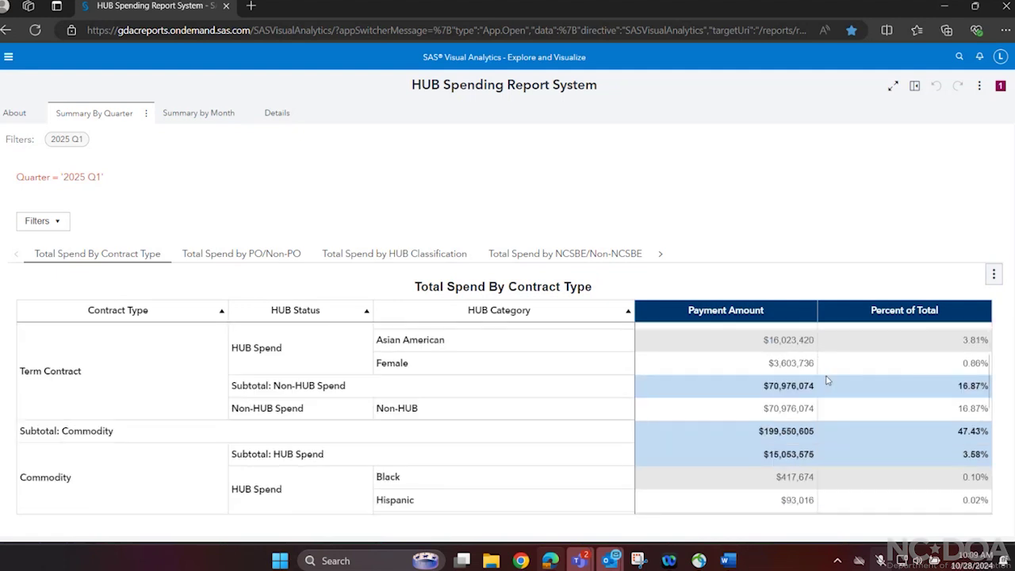
scroll(827, 381, up, 2)
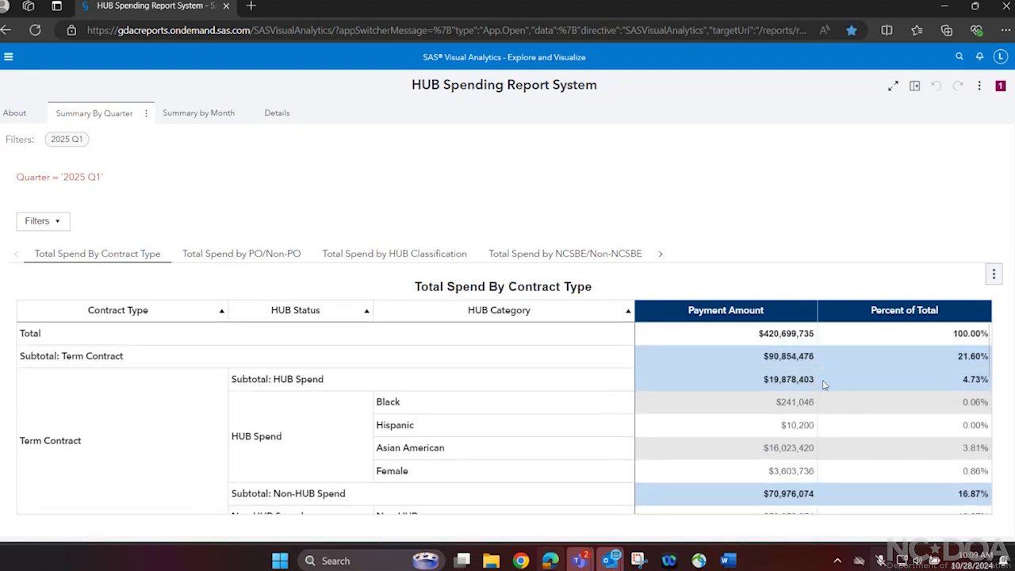
scroll(825, 384, down, 2)
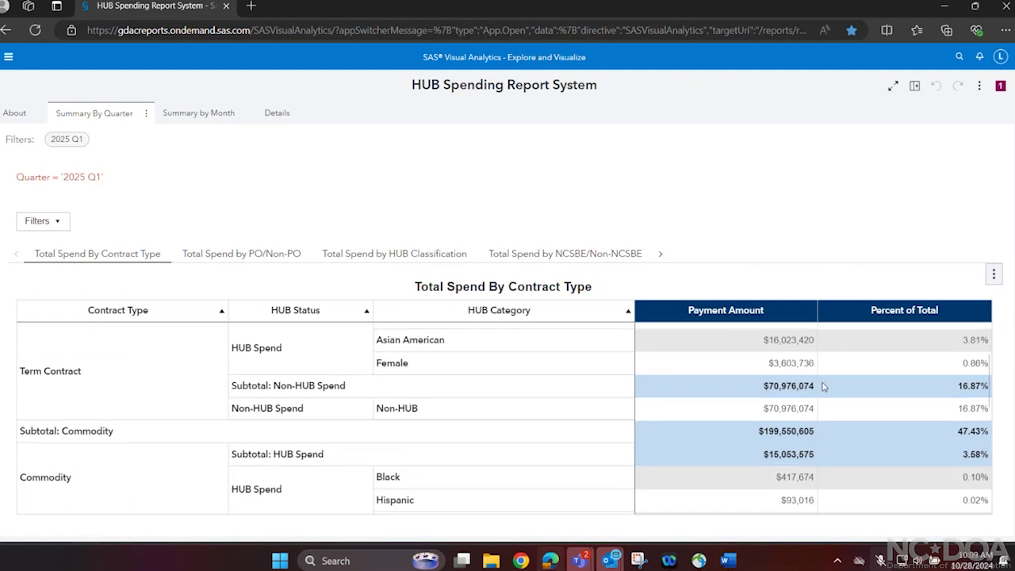
scroll(825, 386, down, 1)
scroll(825, 386, down, 2)
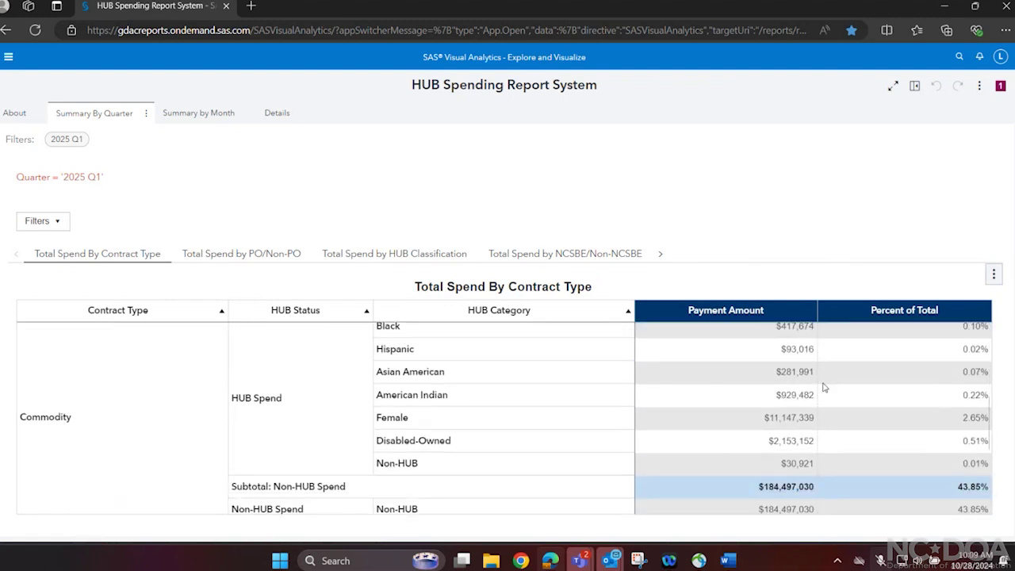
scroll(824, 386, down, 2)
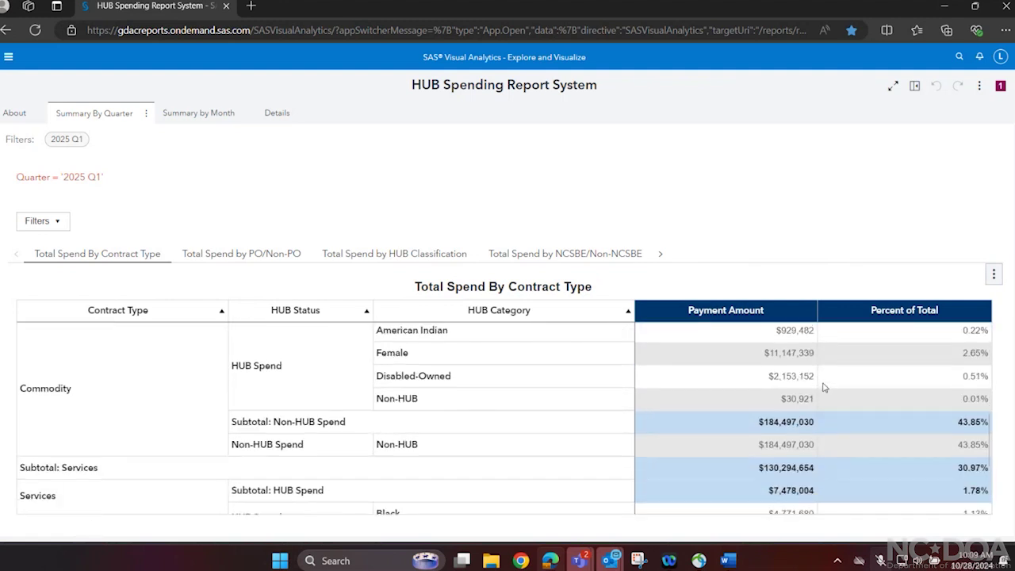
scroll(824, 386, down, 3)
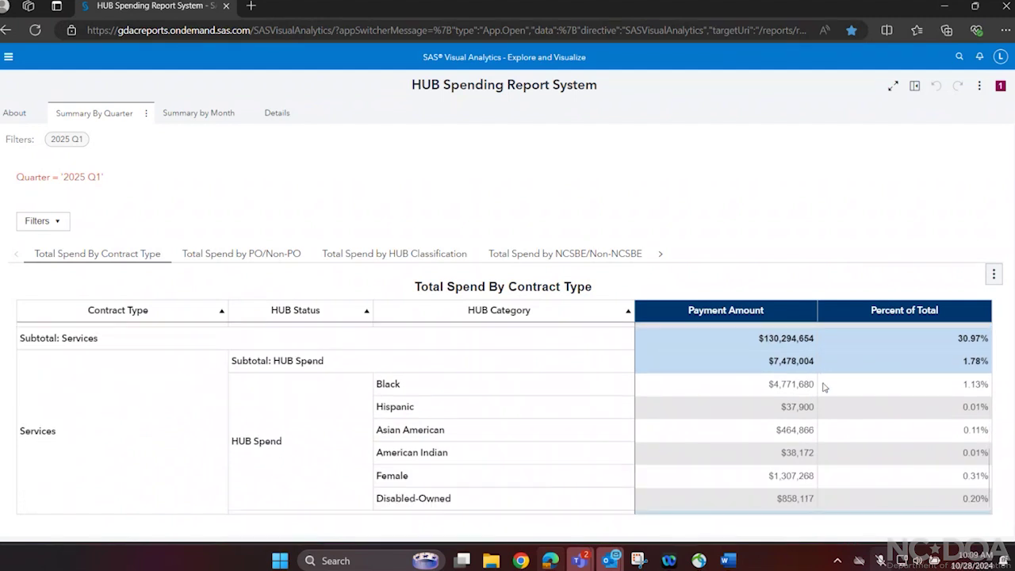
scroll(823, 386, down, 1)
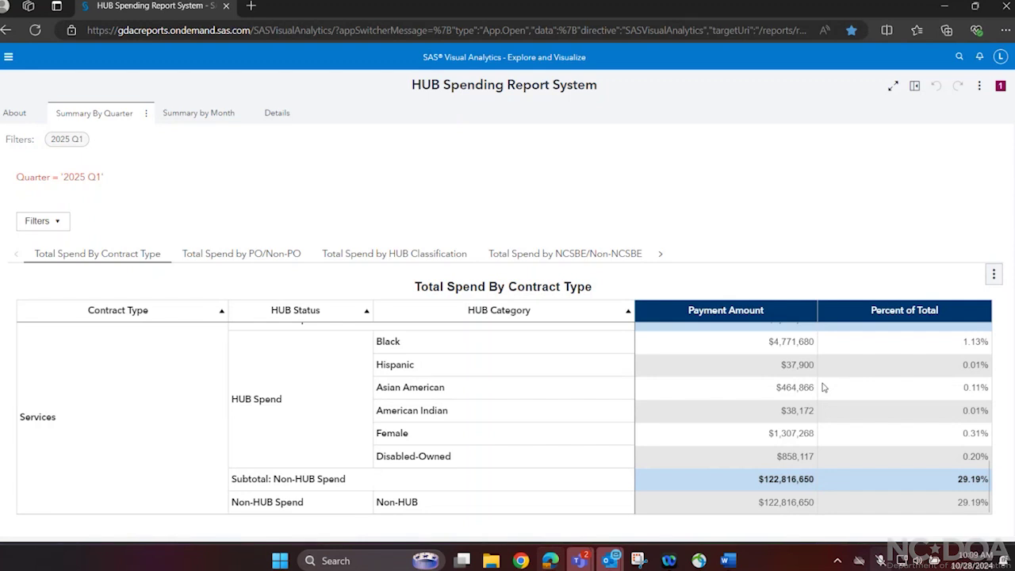
scroll(822, 387, up, 2)
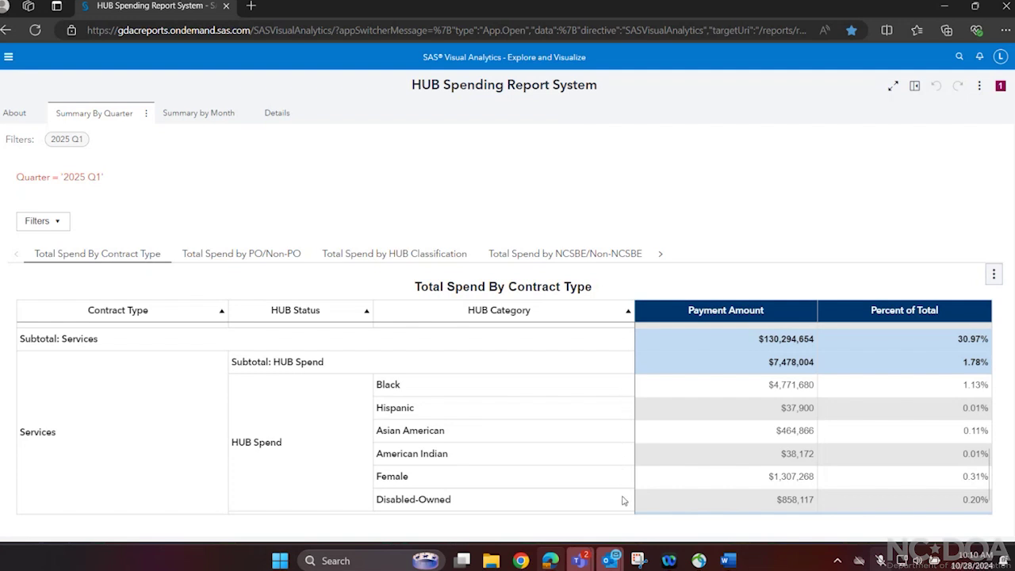
scroll(619, 485, down, 1)
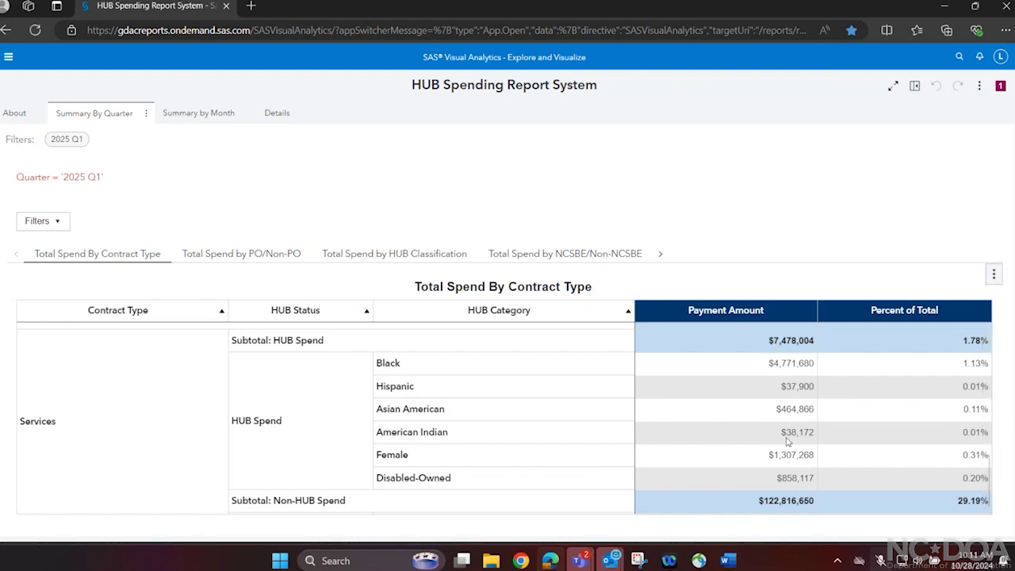
scroll(785, 444, up, 1)
scroll(784, 450, up, 1)
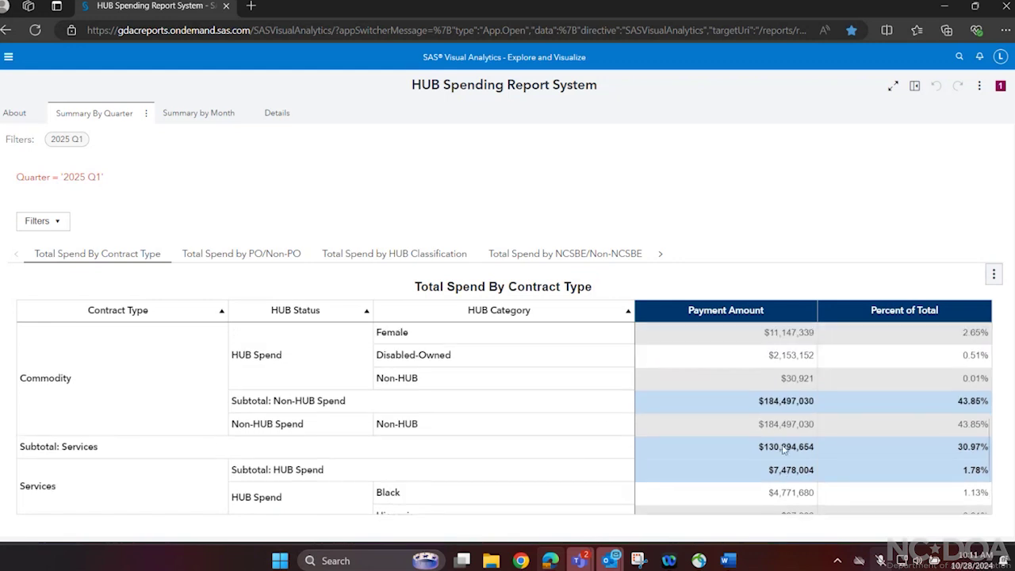
scroll(785, 450, up, 1)
scroll(785, 451, up, 4)
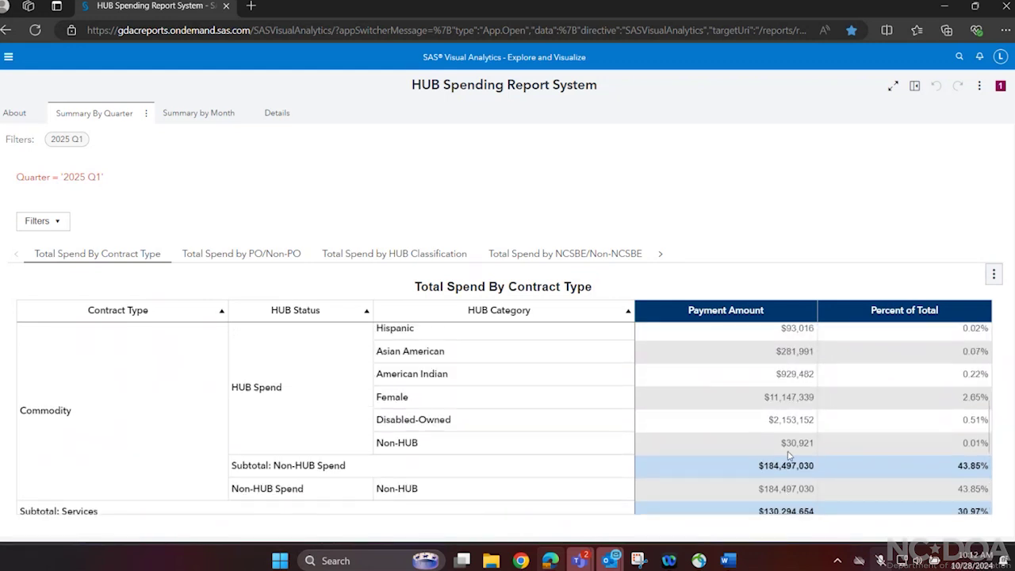
scroll(790, 460, up, 2)
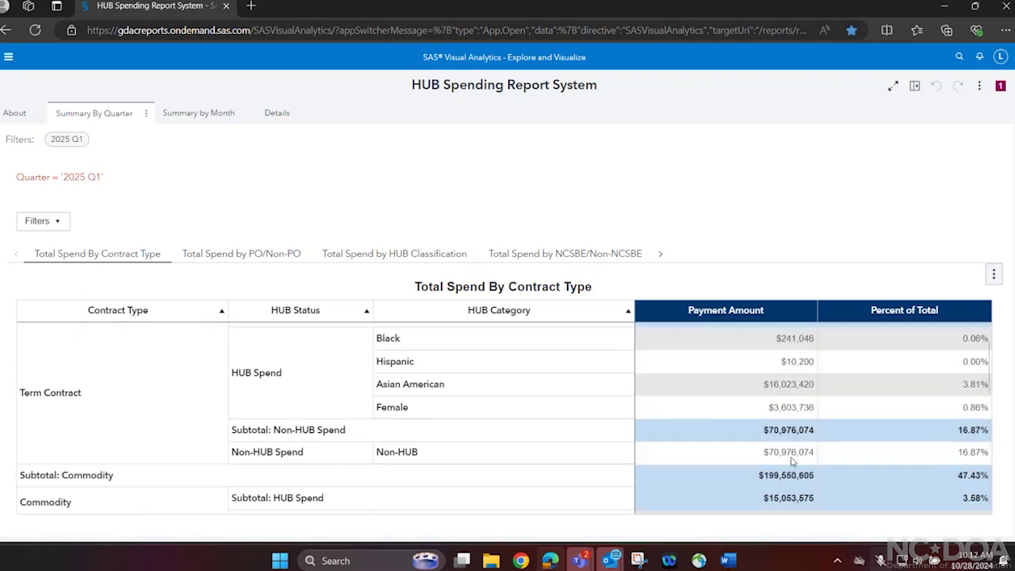
scroll(790, 461, up, 3)
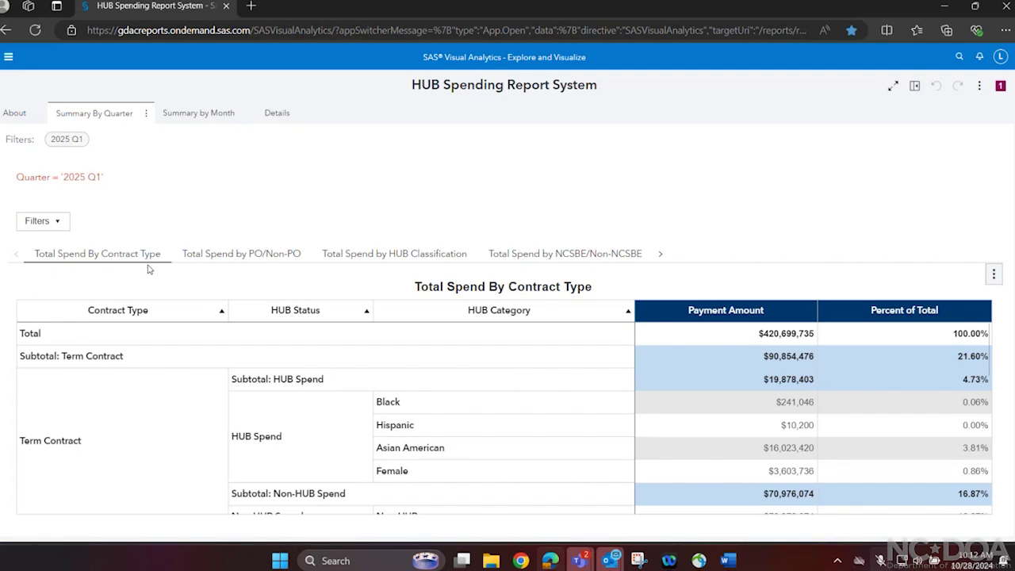
Step: Show Total Spend by PO/Non-PO and compare purchase-order and non-purchase-order spending for the Term Contract and Commodity rows
click(228, 262)
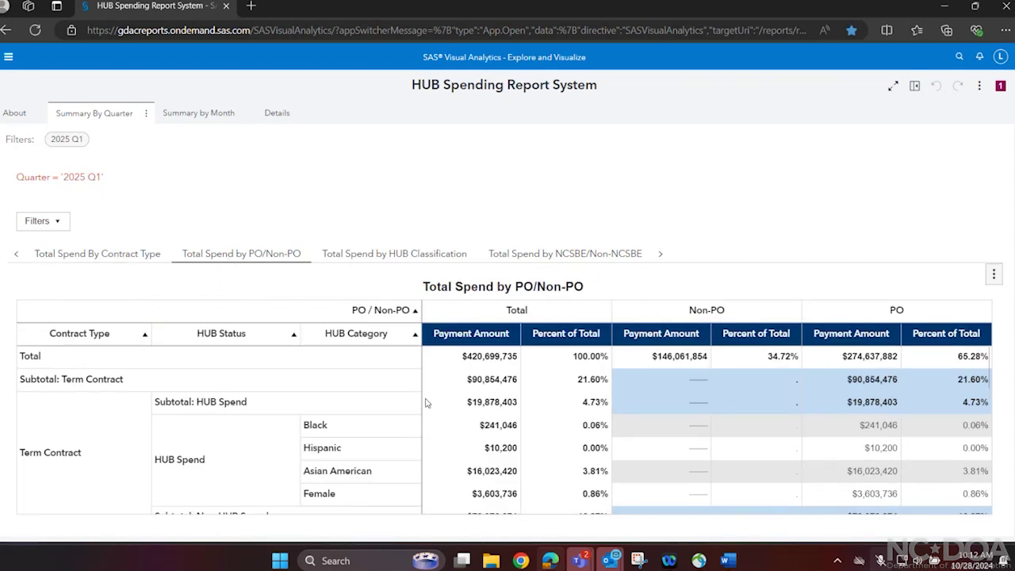
scroll(525, 404, down, 2)
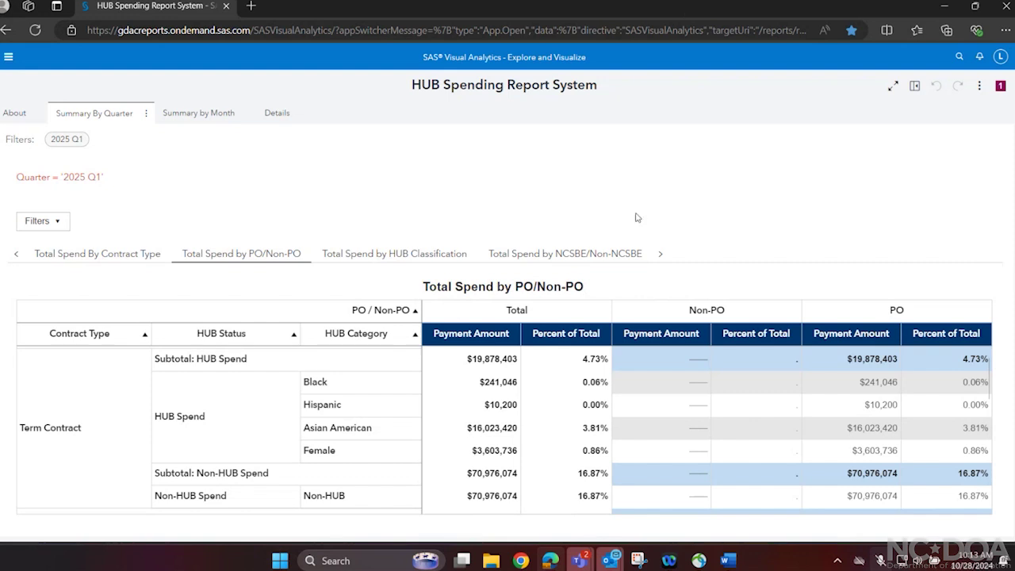
scroll(718, 374, down, 1)
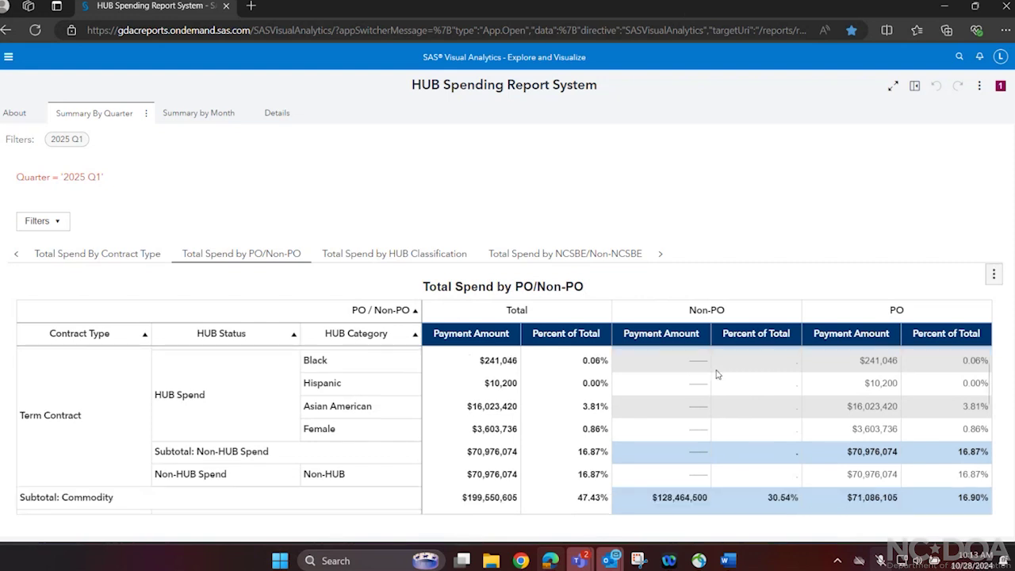
scroll(718, 374, down, 2)
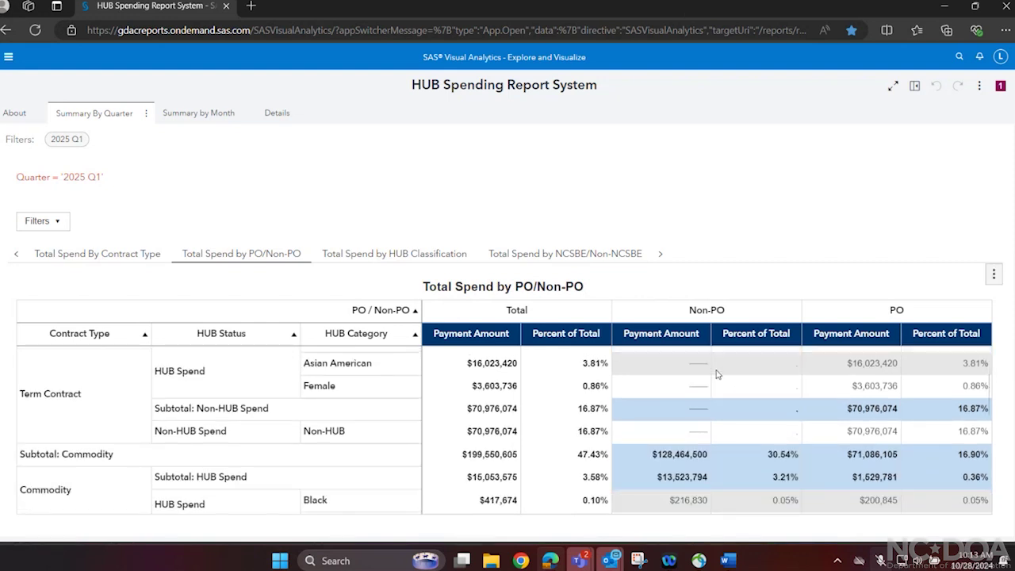
scroll(717, 374, down, 2)
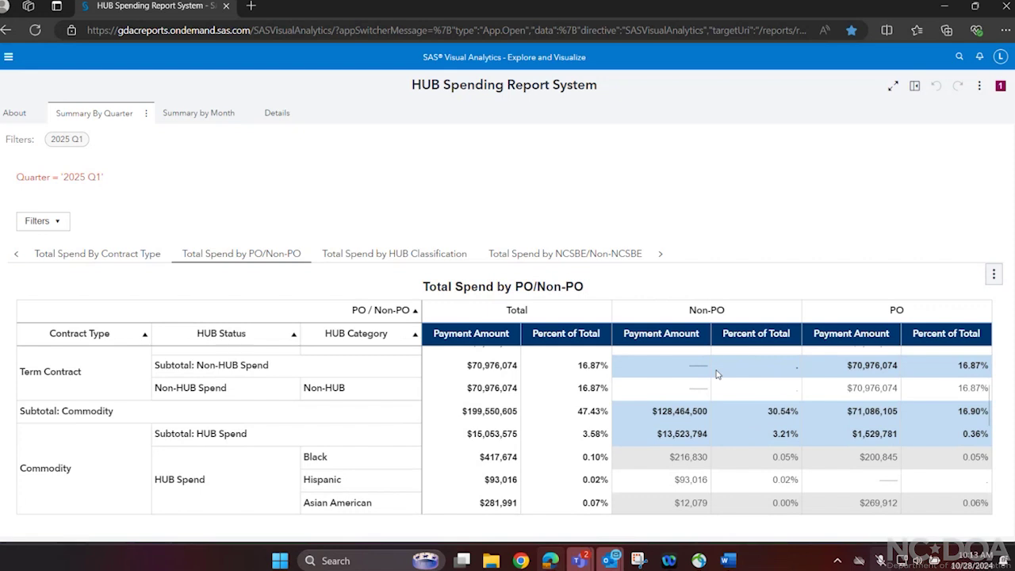
scroll(717, 375, down, 1)
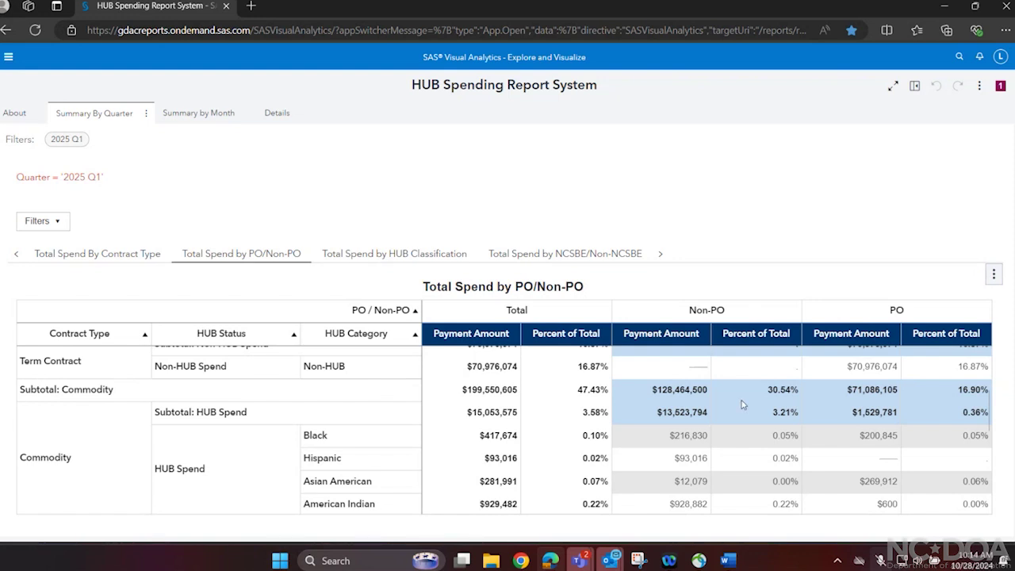
scroll(744, 406, down, 1)
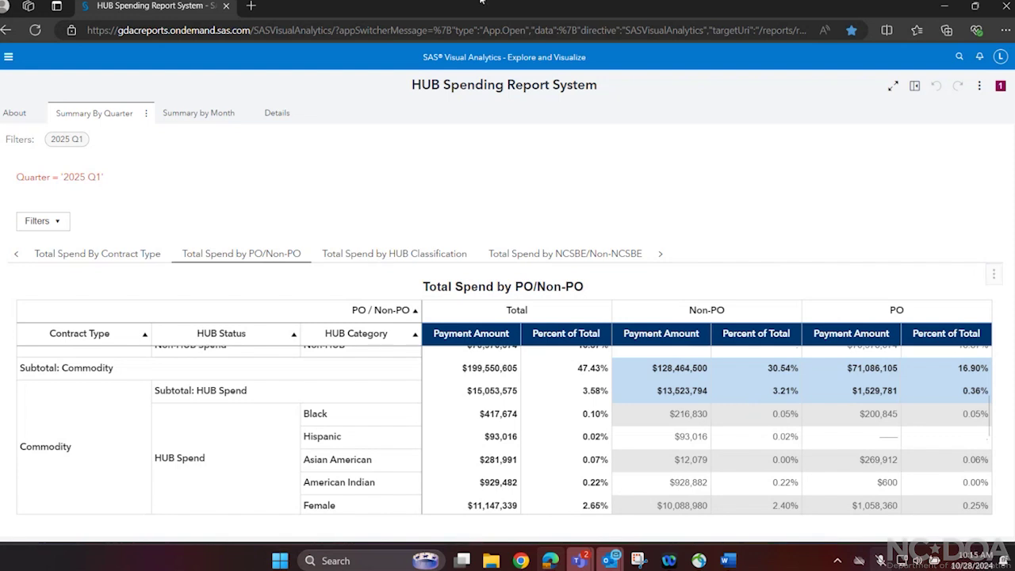
Step: Show Total Spend by HUB Classification and review the spending listed for each HUB category and Non-HUB
click(386, 255)
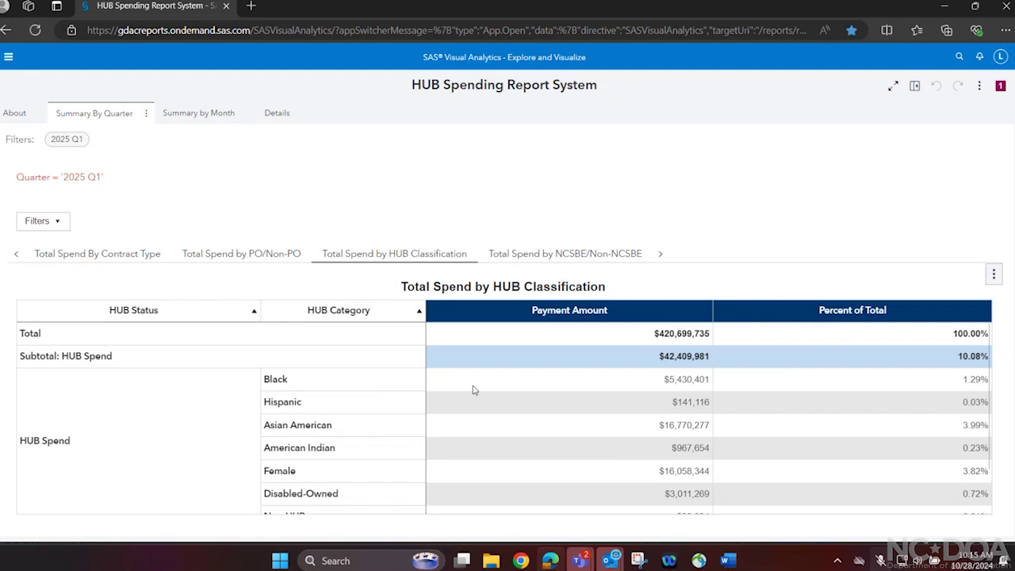
scroll(473, 390, down, 3)
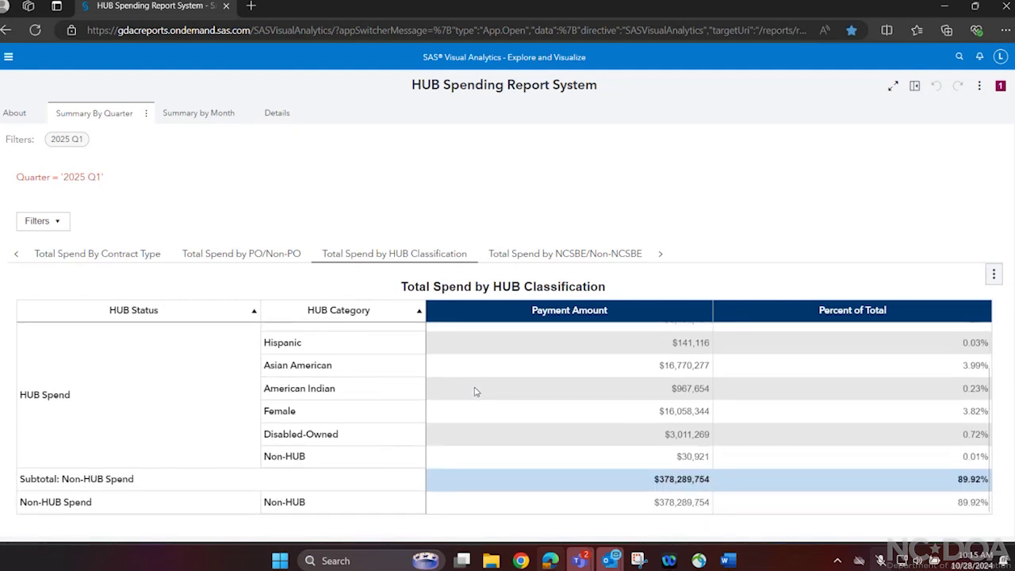
scroll(476, 391, up, 1)
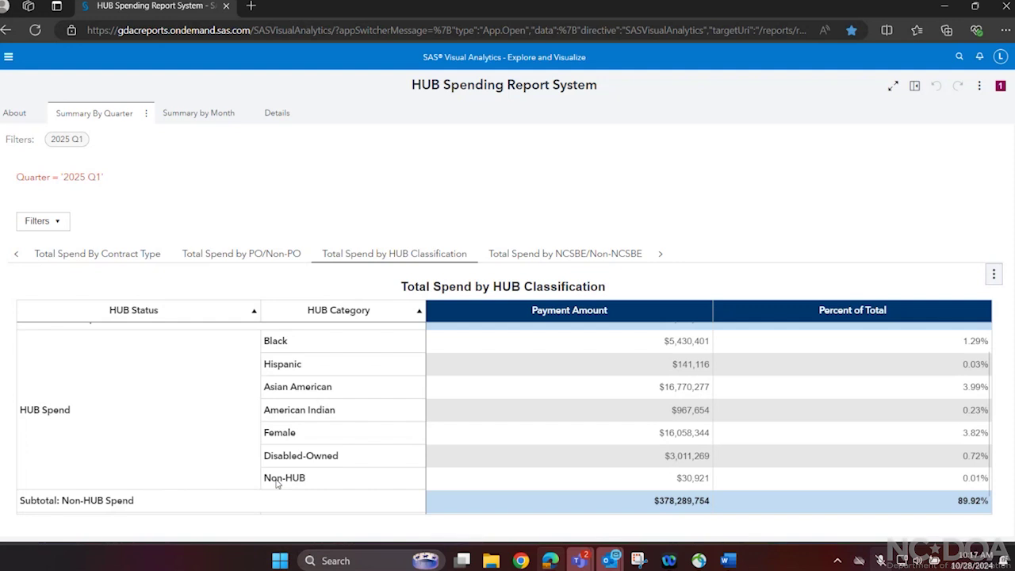
Step: Show Total Spend by NCSBE/Non-NCSBE and review its amounts across the Term Contract, Commodity and Services rows
click(535, 253)
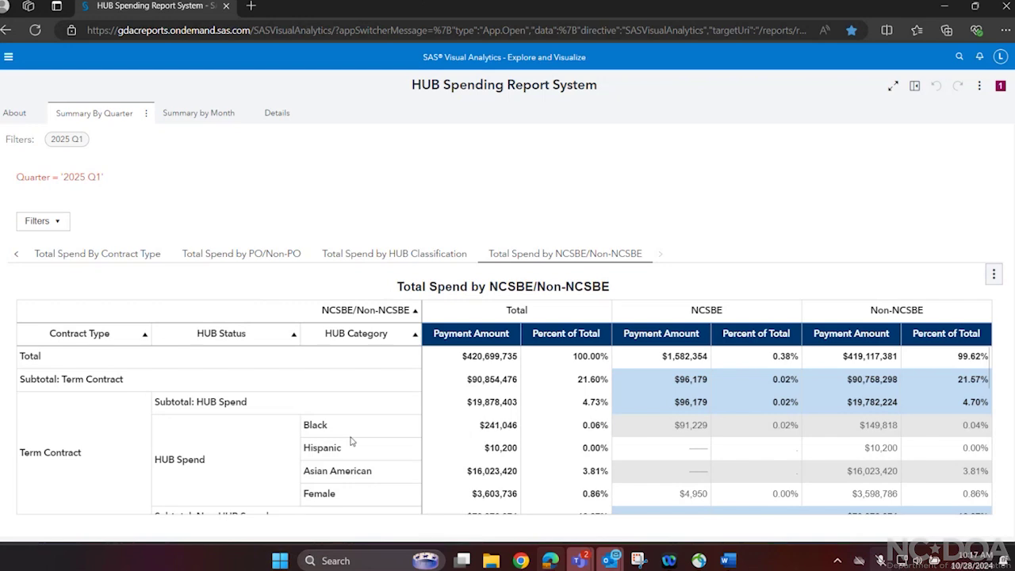
scroll(351, 441, down, 5)
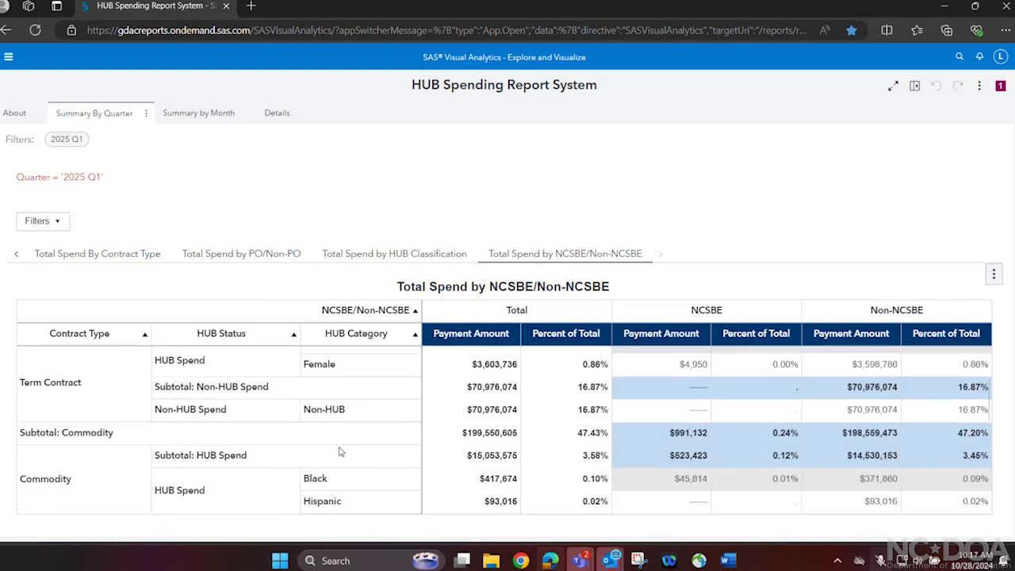
scroll(339, 452, down, 4)
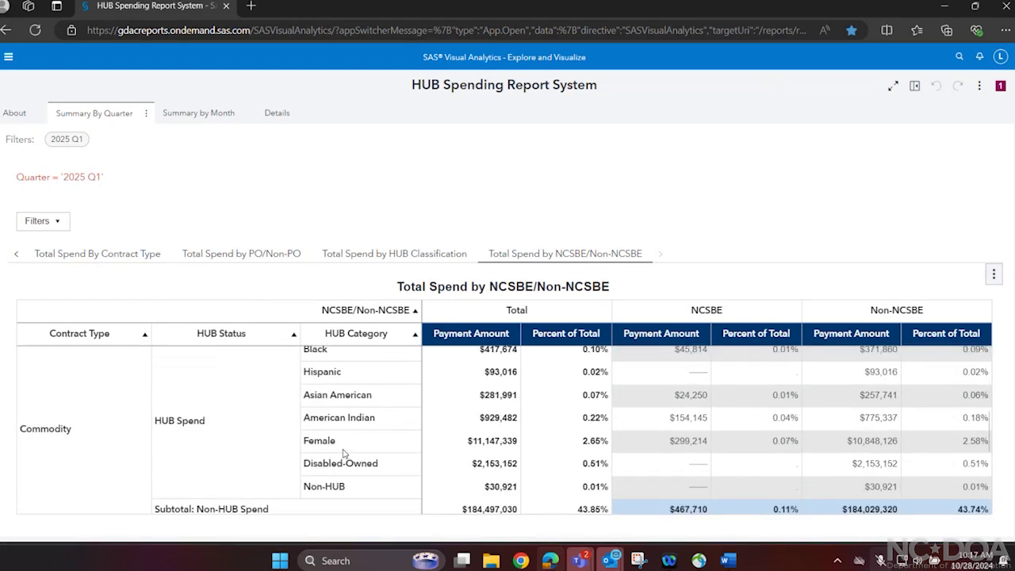
scroll(344, 453, down, 5)
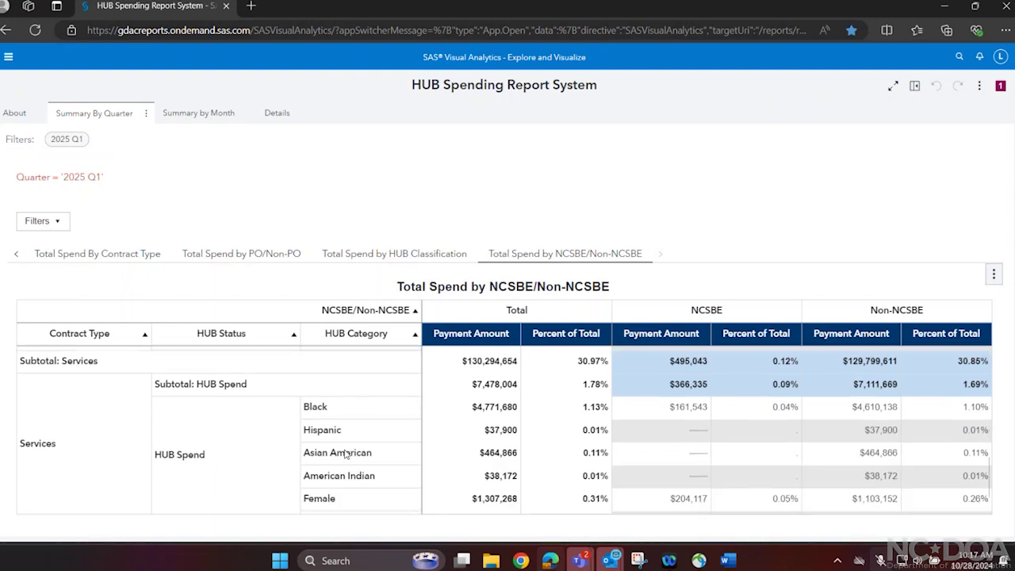
scroll(345, 454, down, 3)
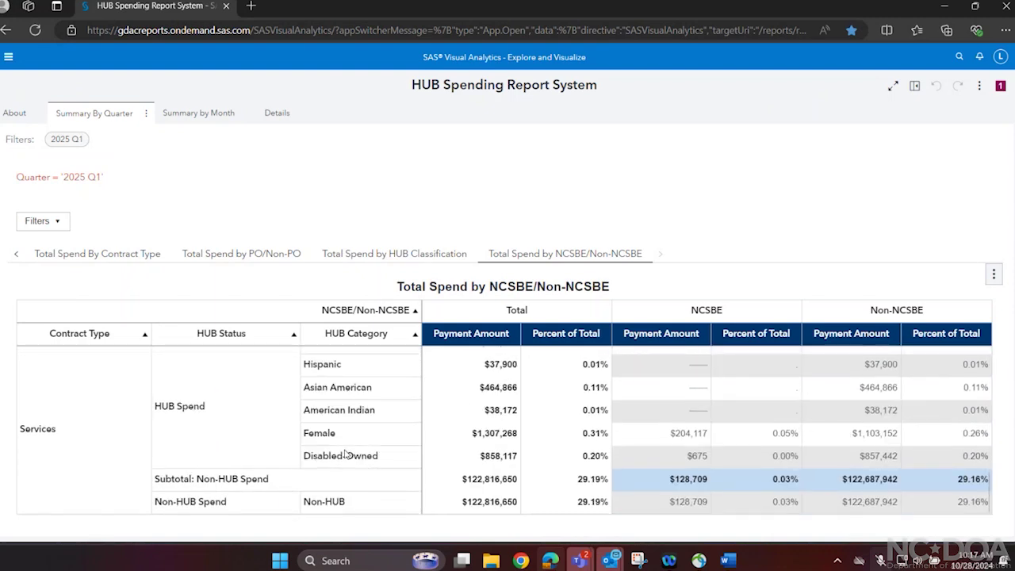
scroll(344, 454, up, 6)
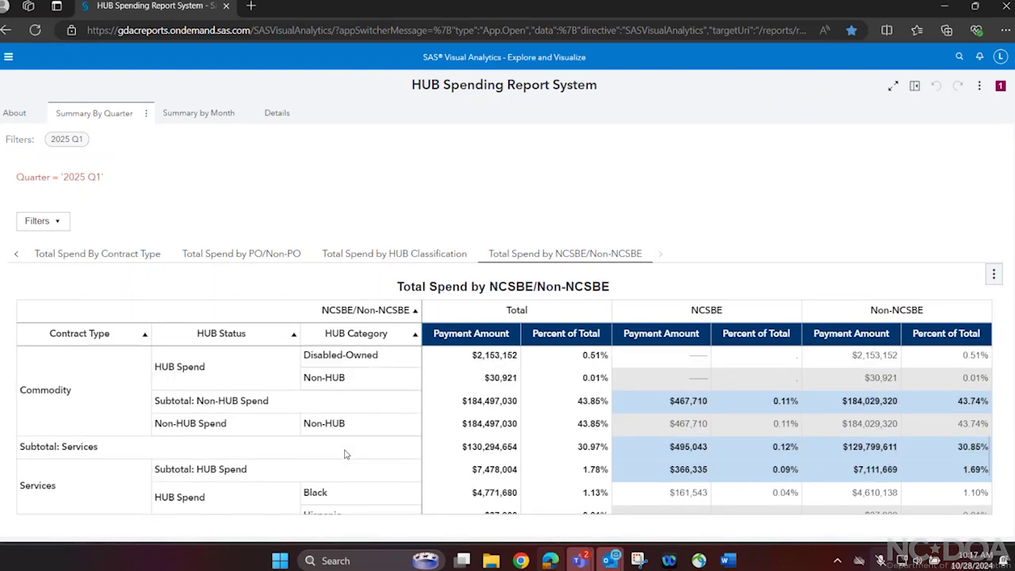
scroll(345, 454, up, 5)
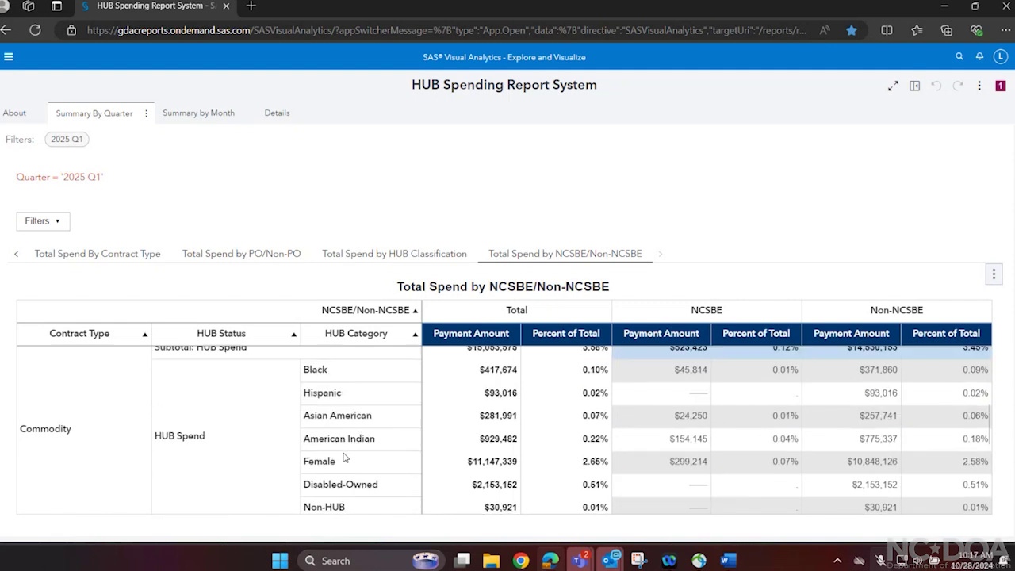
scroll(345, 459, up, 6)
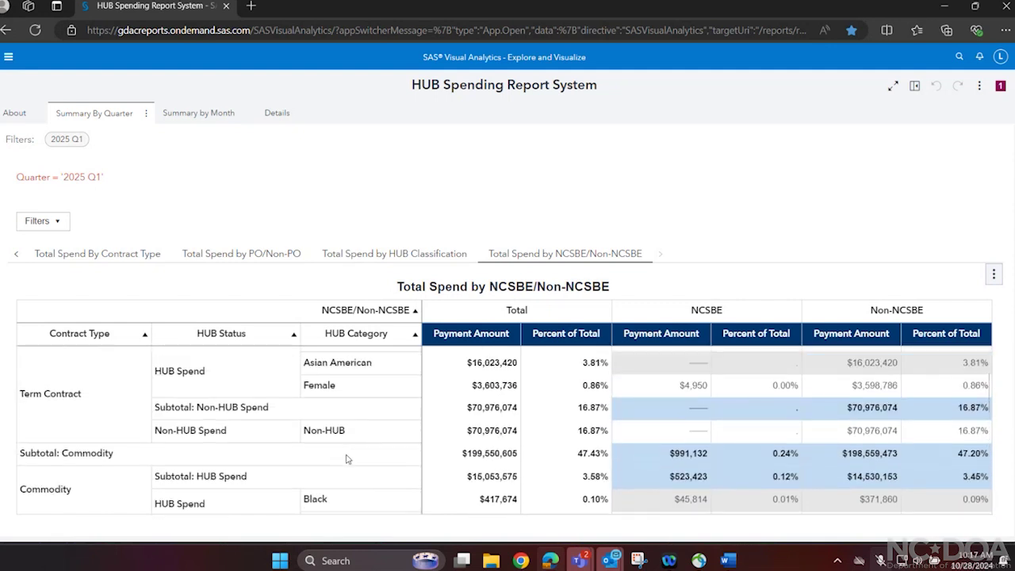
Step: Return to the quarterly Total Spend By Contract Type table and filter it to the Support entity group
scroll(345, 458, up, 3)
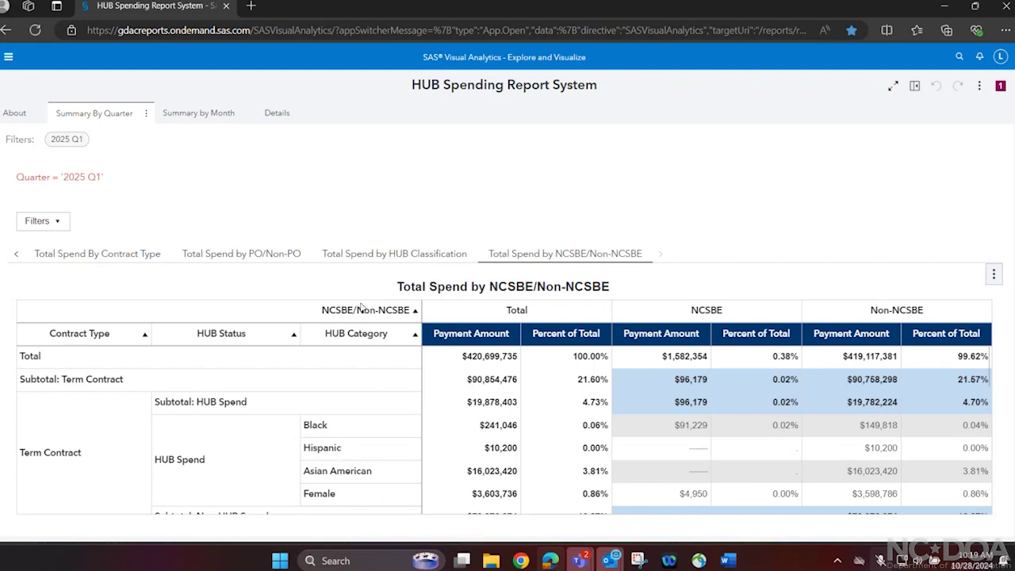
click(131, 259)
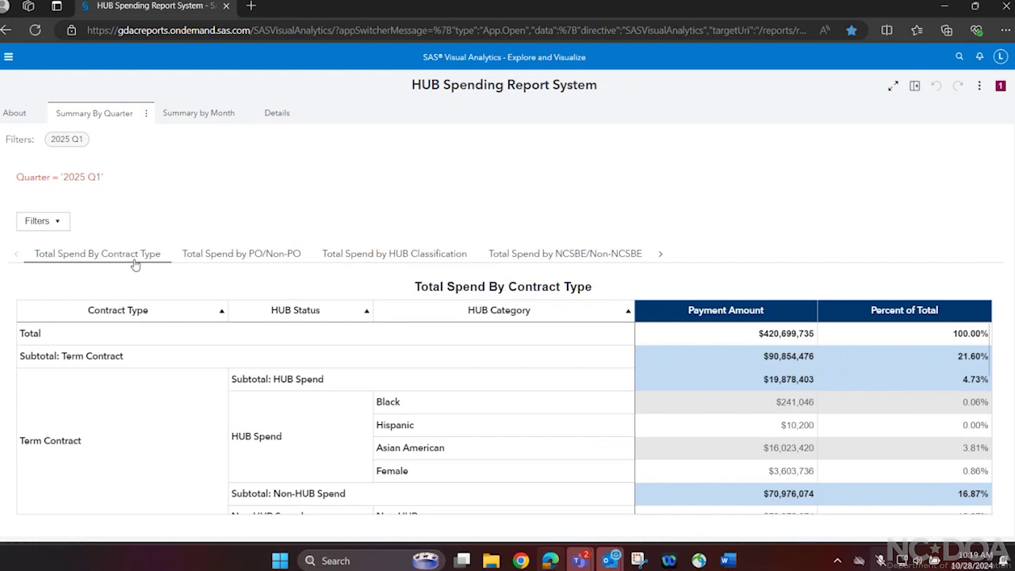
click(61, 222)
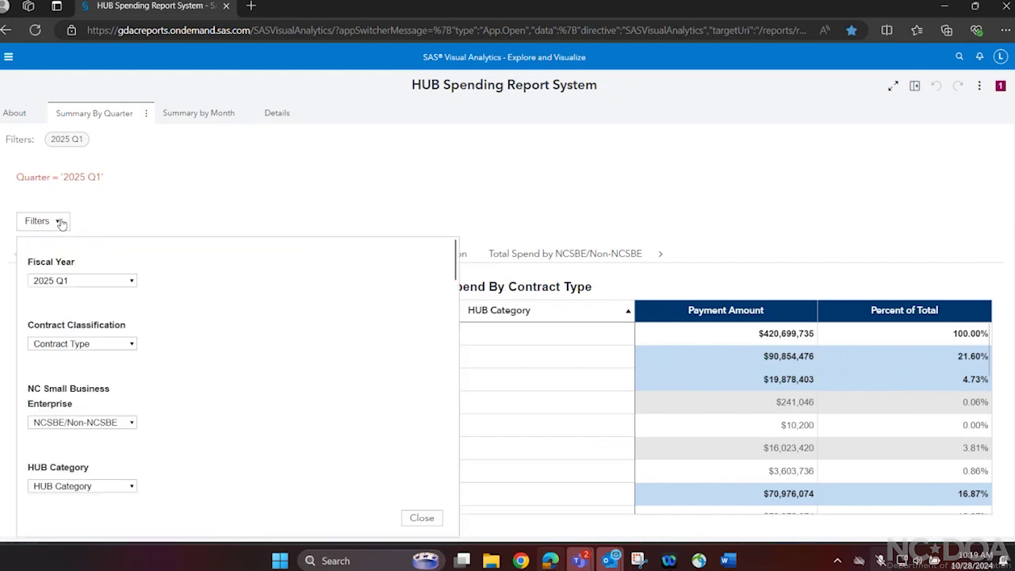
mouse_move(60, 224)
scroll(337, 328, down, 2)
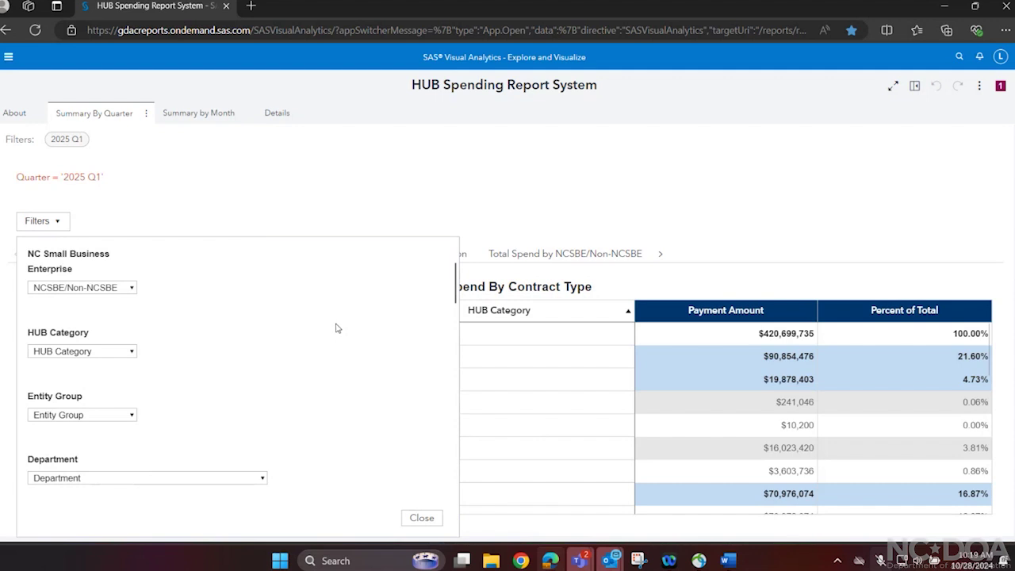
scroll(336, 328, up, 2)
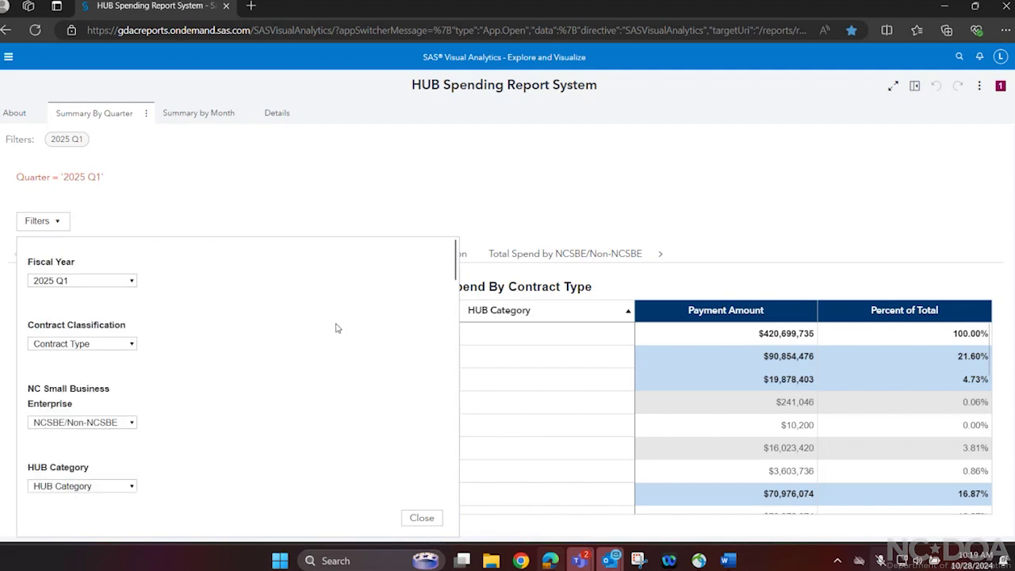
scroll(336, 327, down, 2)
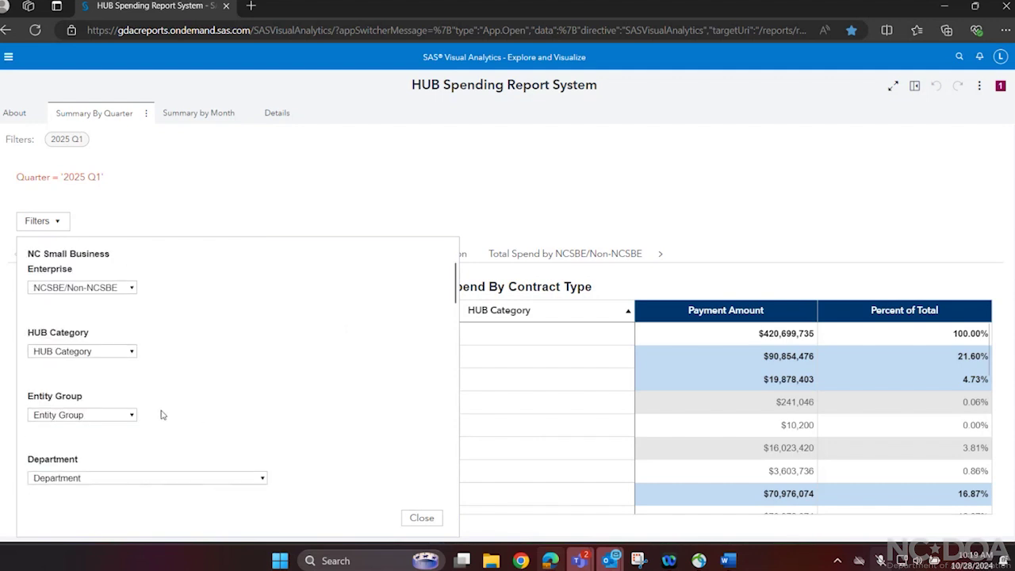
click(133, 419)
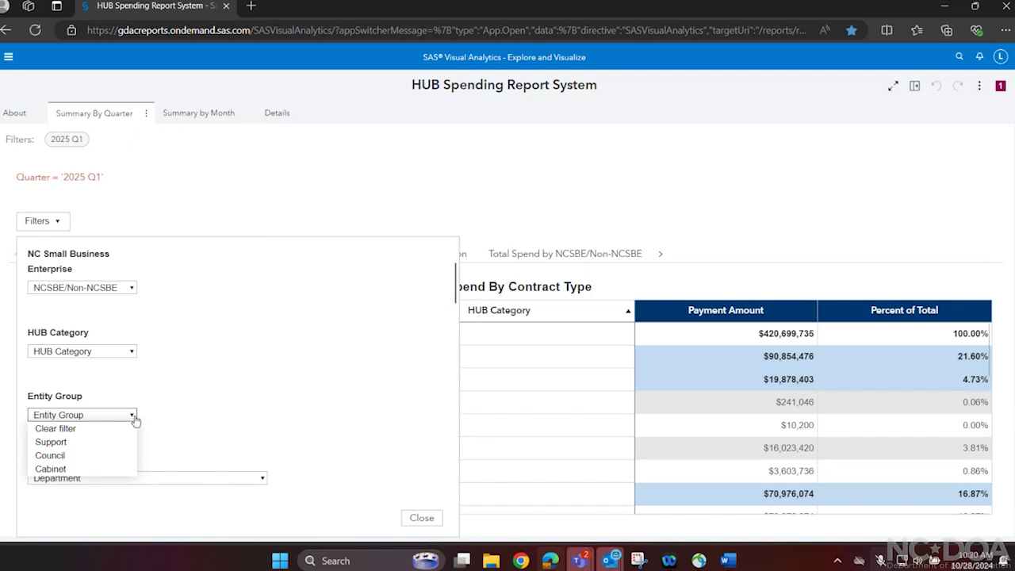
click(65, 444)
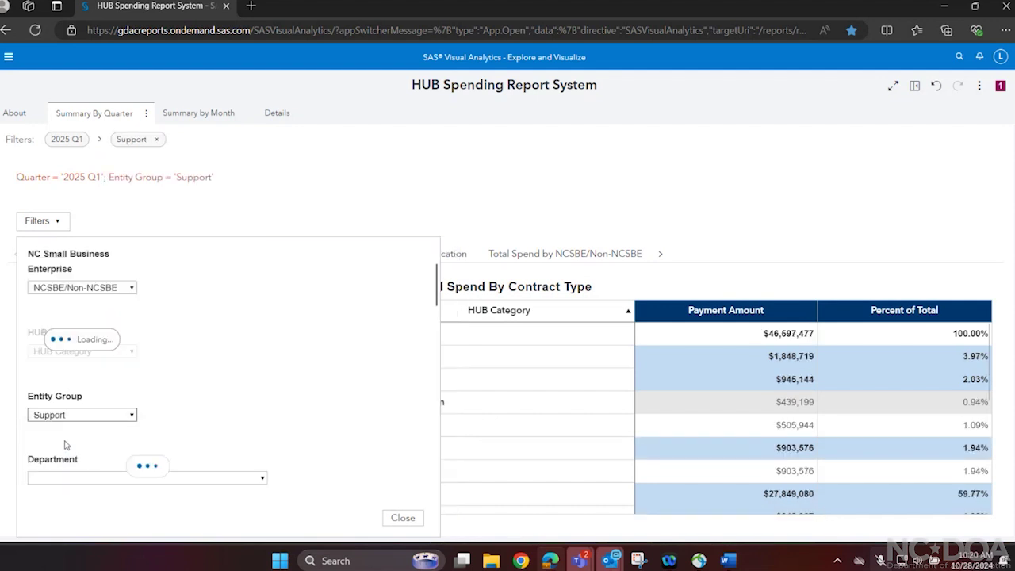
click(512, 205)
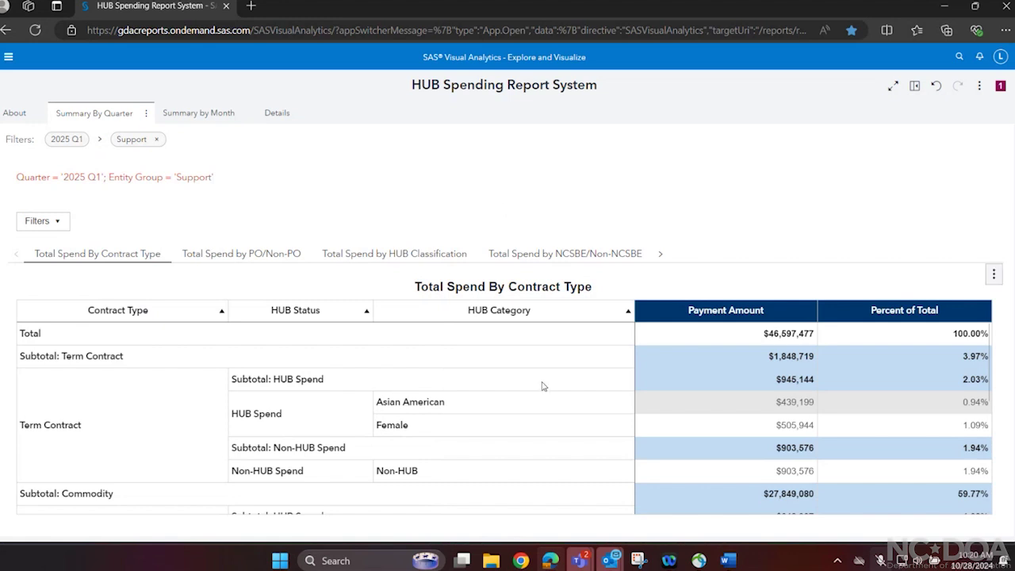
Step: Review the Support entity group's HUB and Non-HUB spending across the Term Contract, Commodity and Services rows
scroll(543, 386, down, 1)
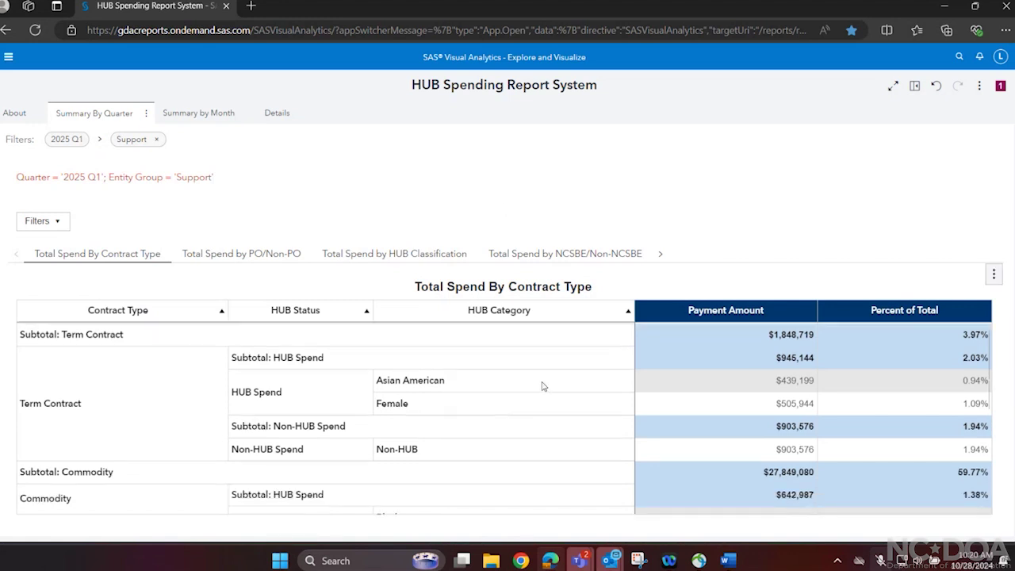
scroll(541, 385, up, 1)
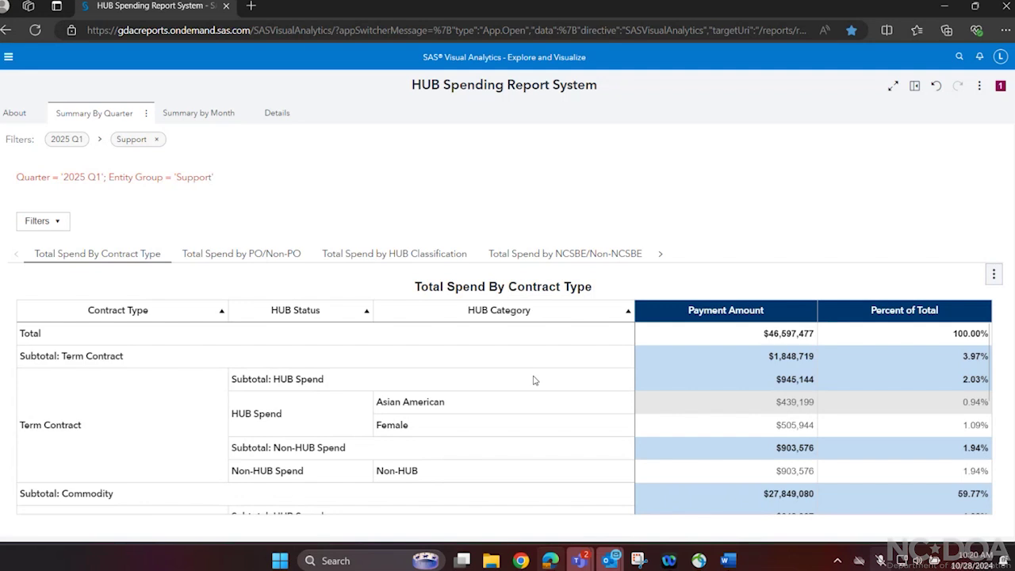
scroll(524, 375, down, 5)
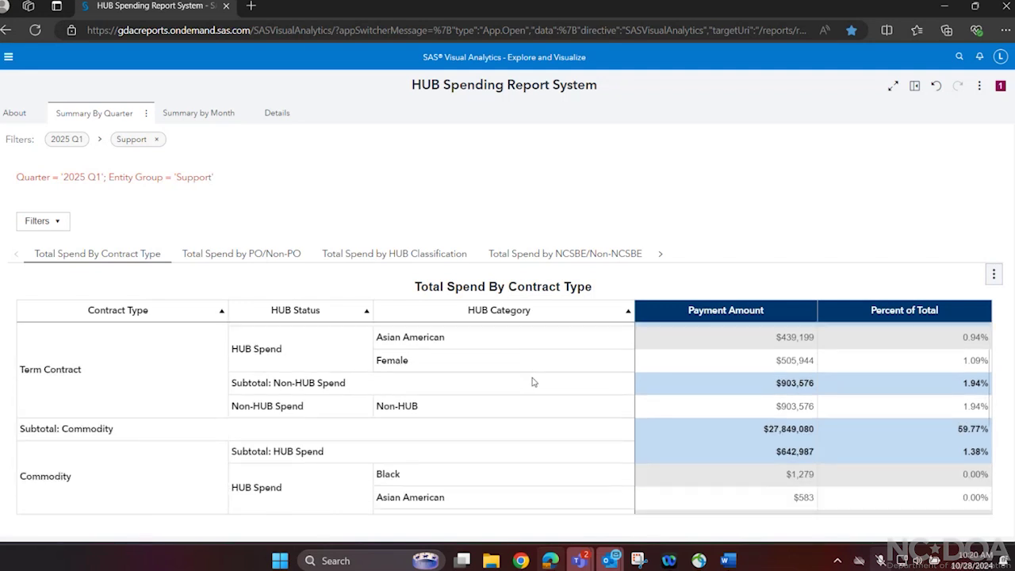
scroll(539, 380, down, 3)
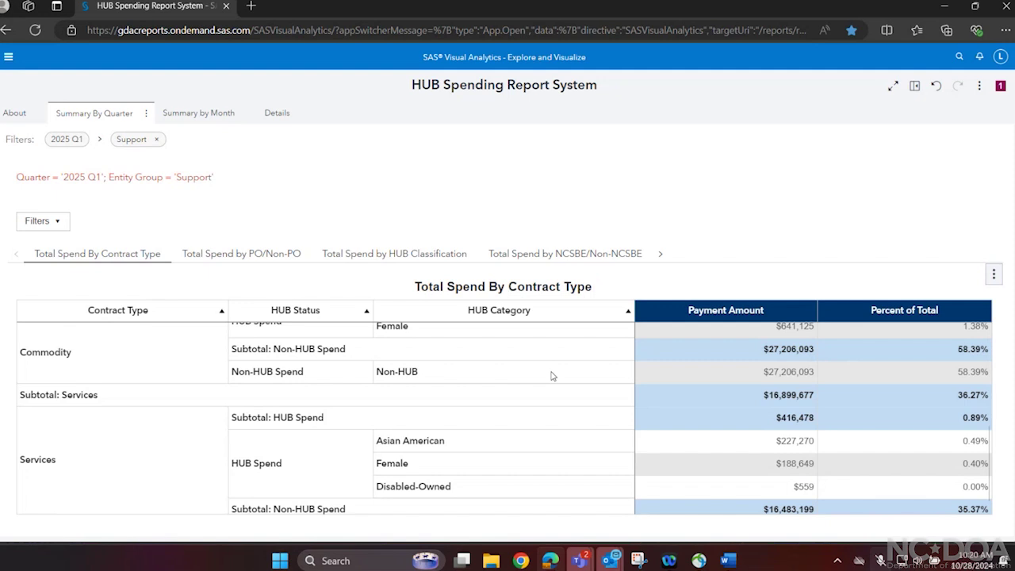
scroll(553, 376, up, 4)
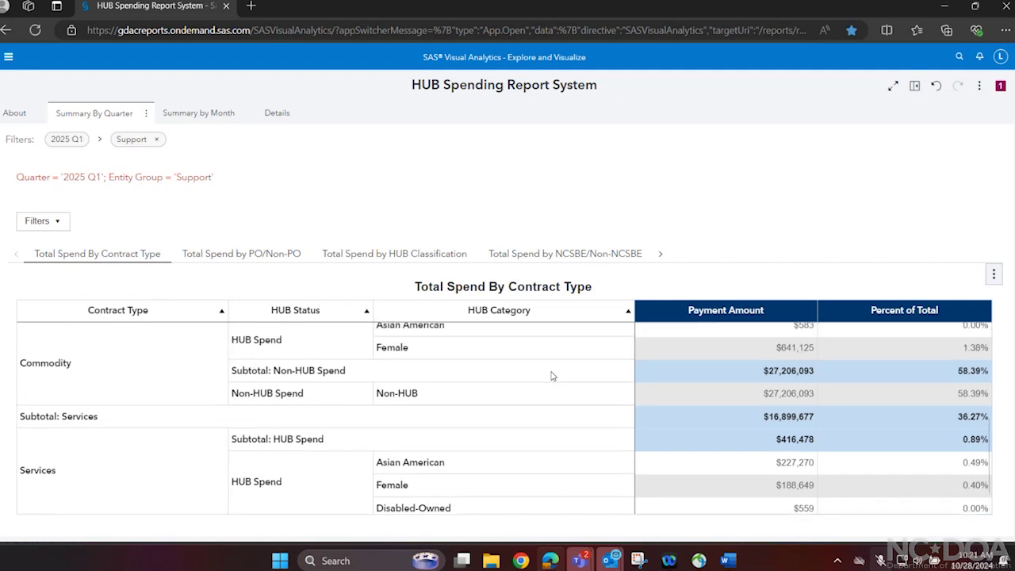
scroll(552, 373, up, 4)
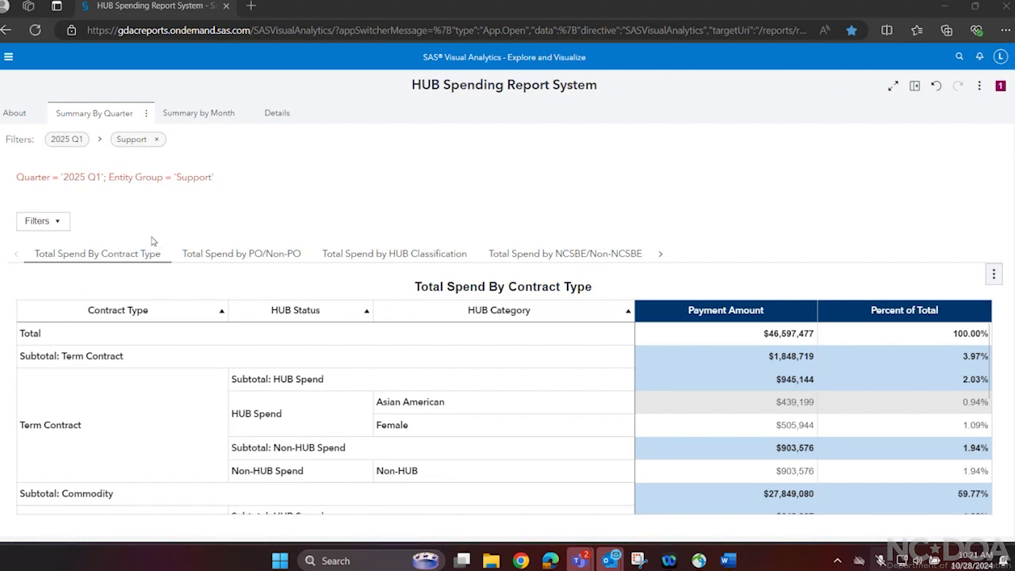
Step: Show the Summary by Month report and review its available filters, including the Fiscal Year and Month range
click(188, 116)
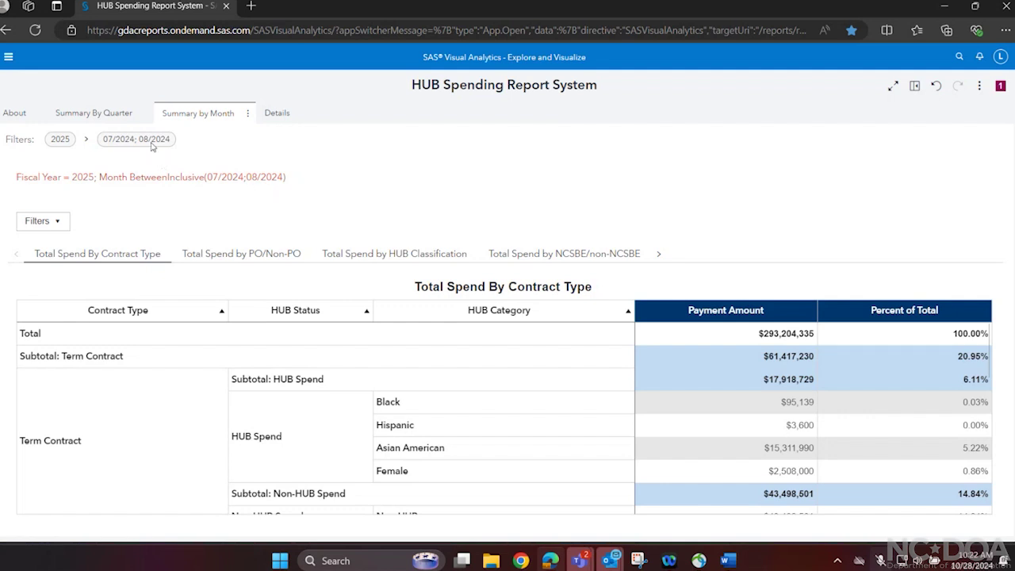
click(57, 228)
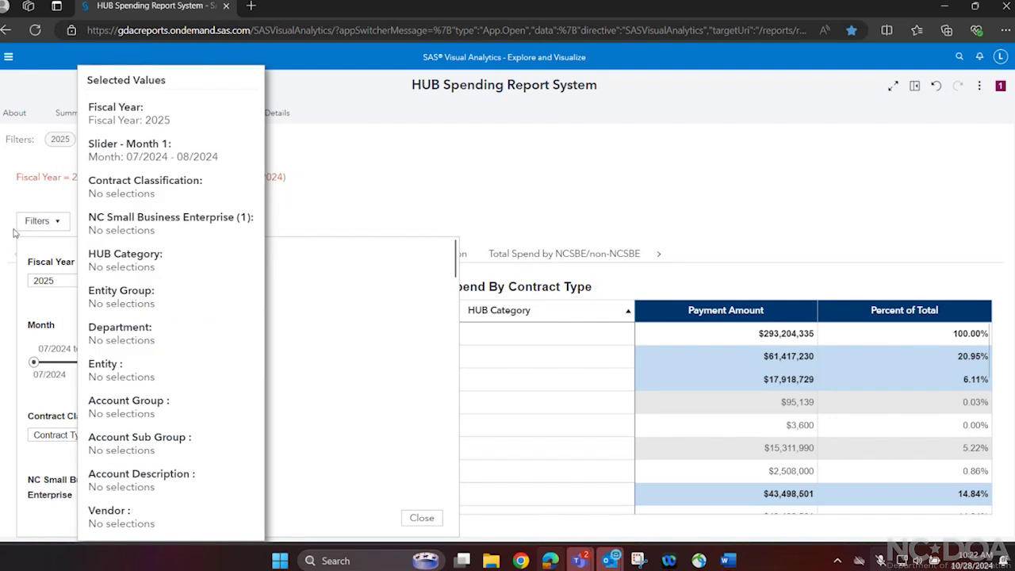
mouse_move(95, 363)
mouse_down()
mouse_move(64, 367)
mouse_move(101, 370)
mouse_up()
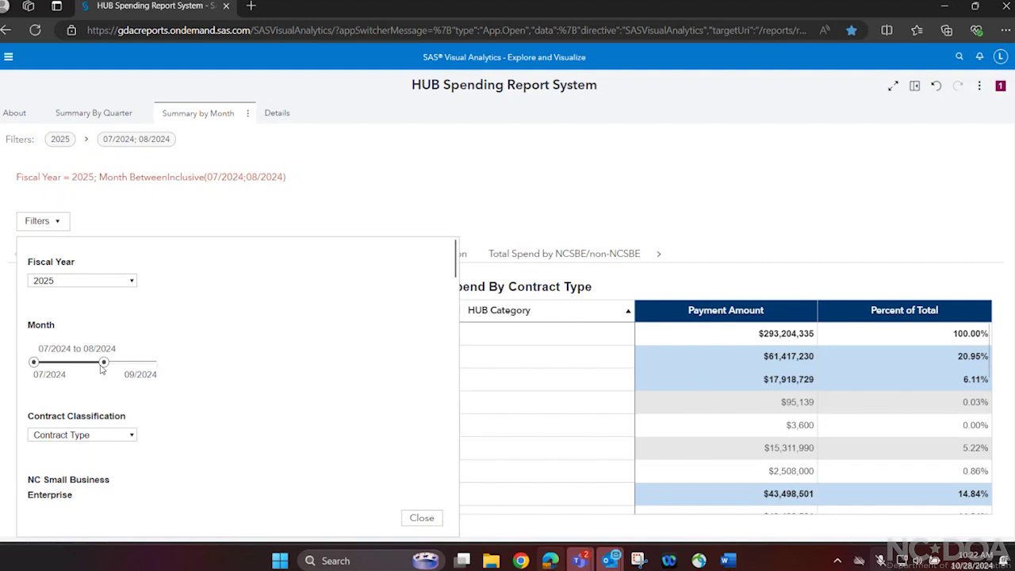
drag(101, 368, 101, 368)
scroll(382, 500, down, 1)
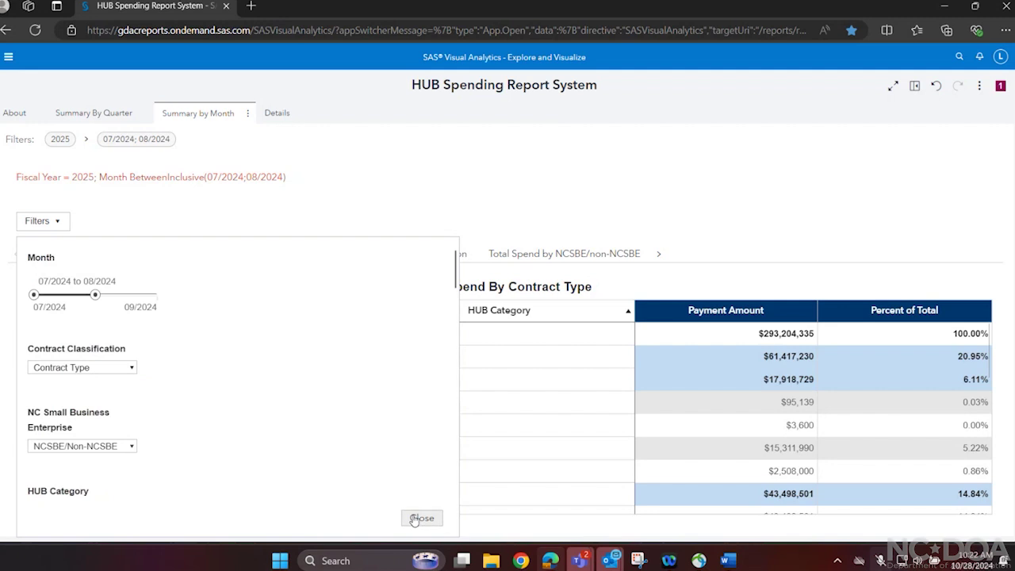
click(421, 517)
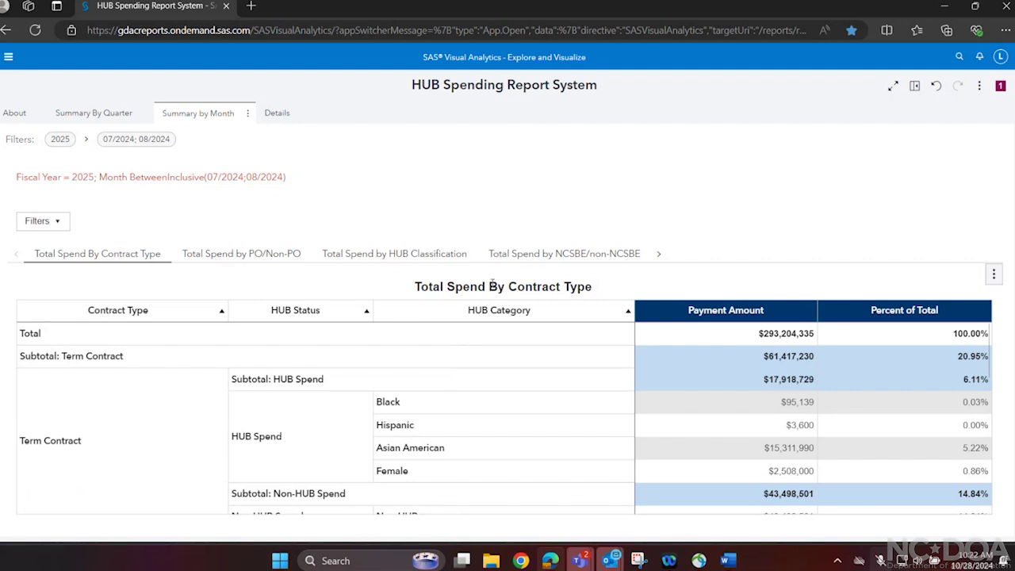
Step: Review the monthly report's Total Spend By Contract Type table for 07/2024 to 08/2024
scroll(561, 374, down, 1)
scroll(561, 373, down, 2)
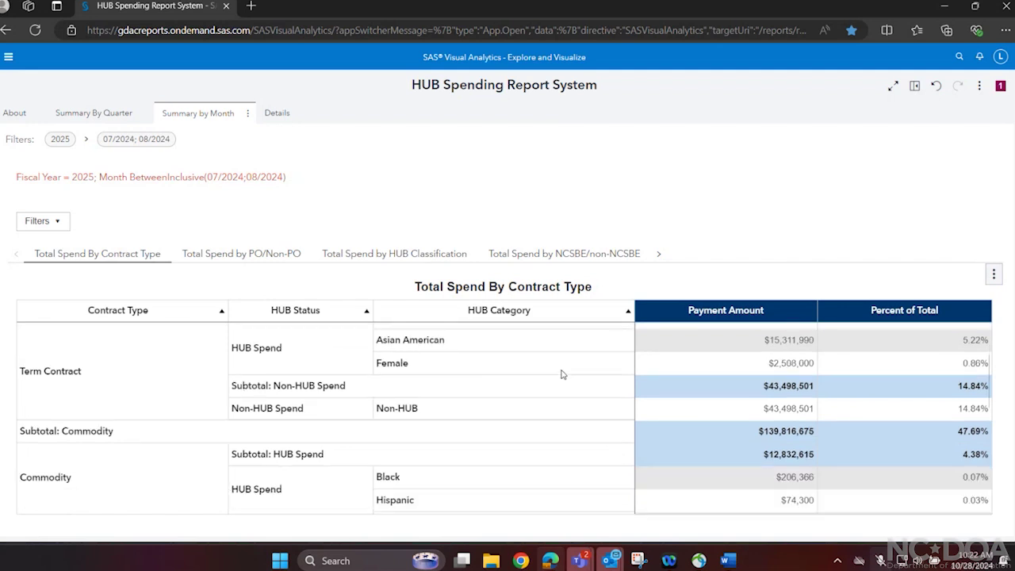
scroll(562, 373, up, 3)
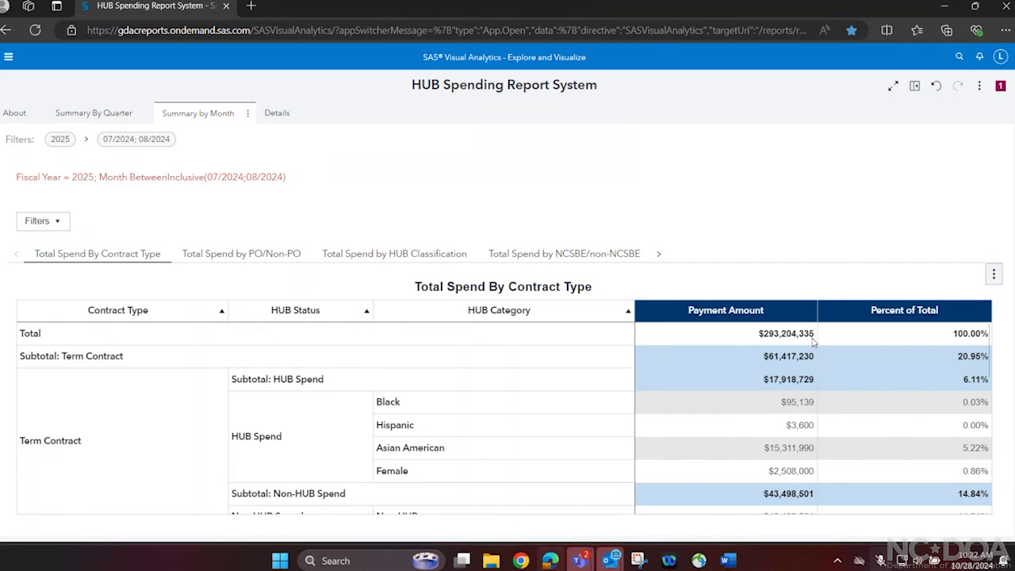
Step: Narrow the monthly report's Month filter to 07/2024 only
click(66, 227)
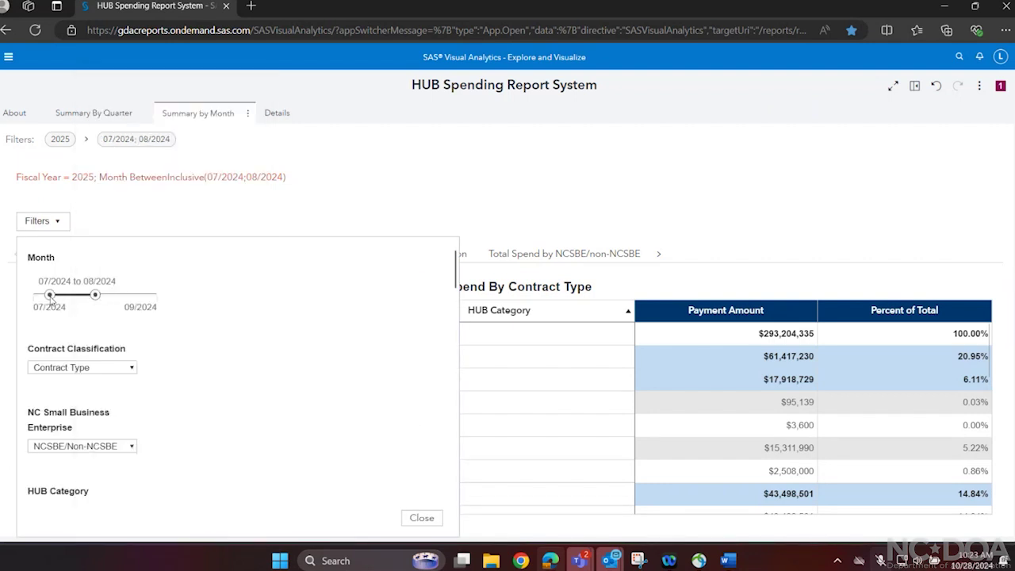
mouse_move(95, 295)
mouse_down()
mouse_move(66, 296)
mouse_move(77, 302)
mouse_up()
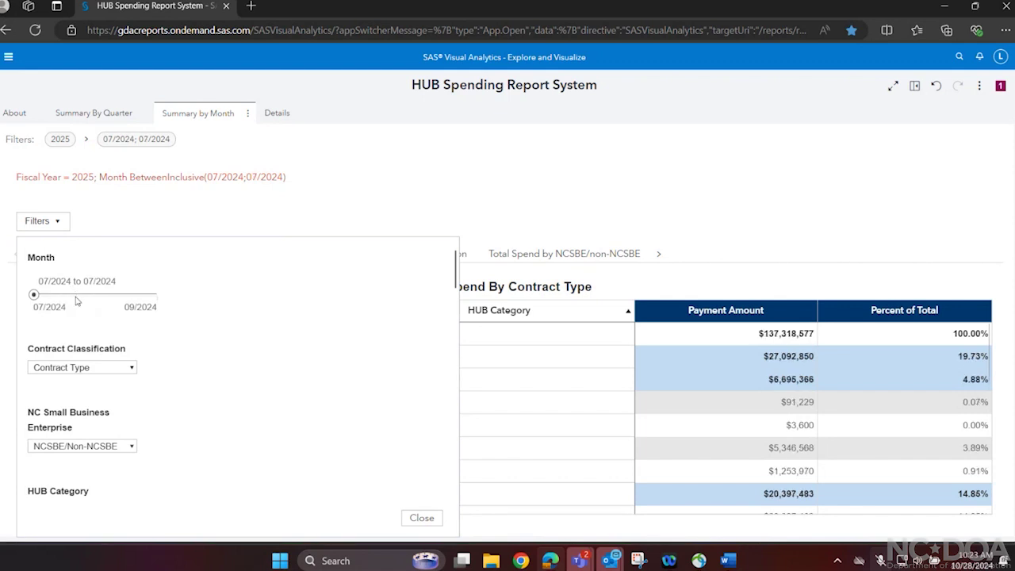
click(411, 516)
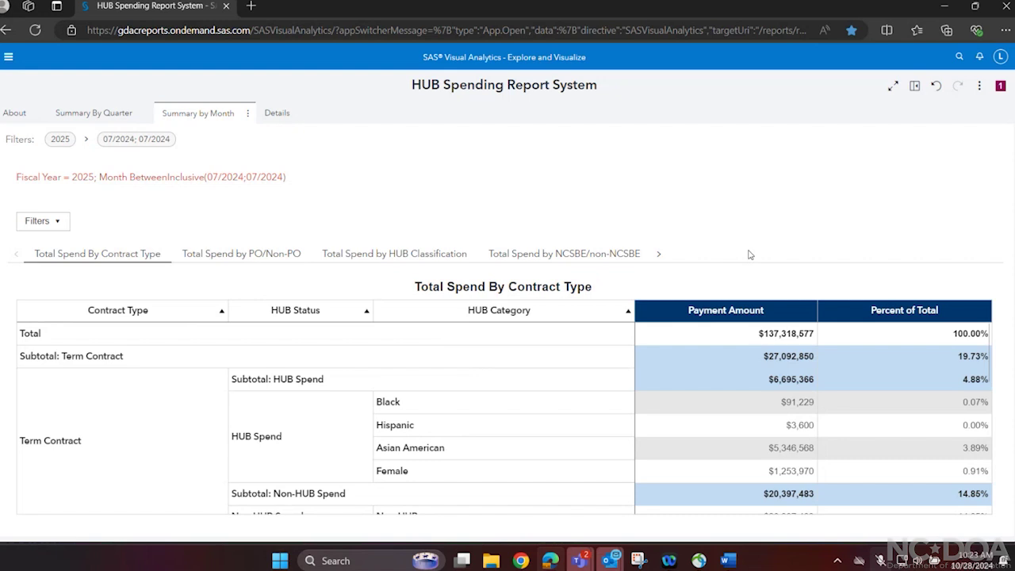
Step: Examine the 07/2024 spending for Term Contract, Commodity and Services, and show Total Spend by HUB Classification
scroll(813, 370, down, 3)
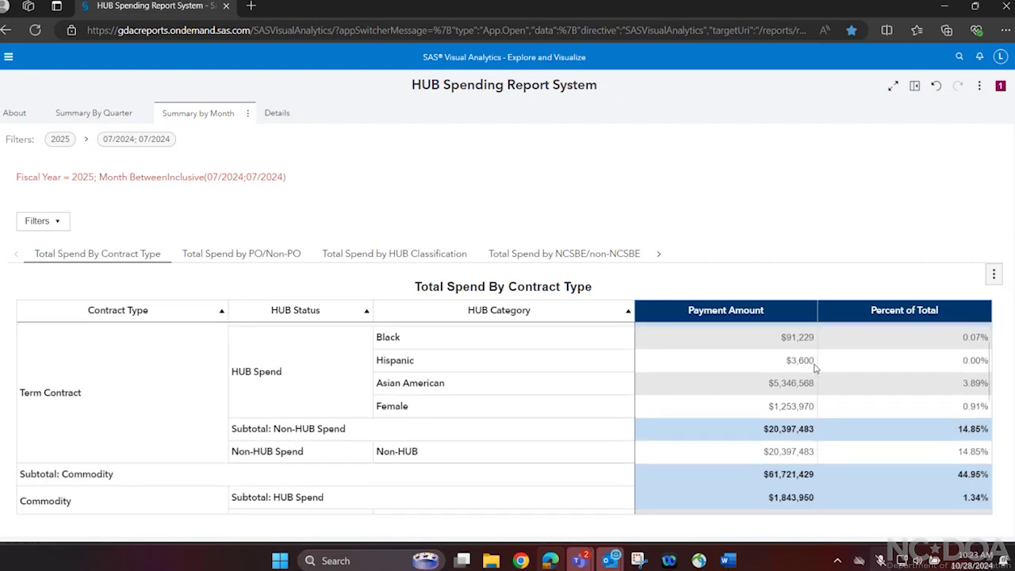
scroll(814, 367, down, 4)
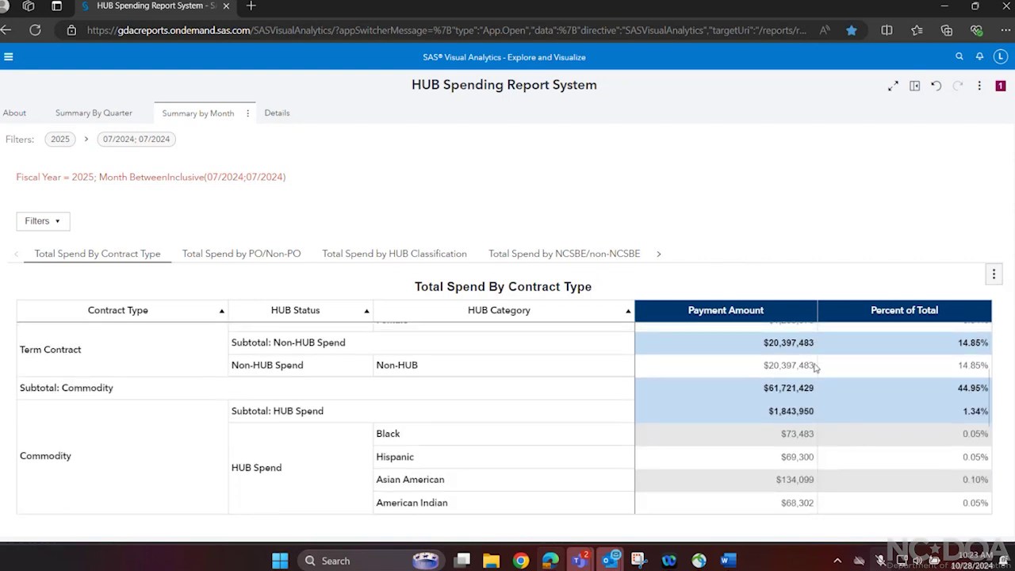
scroll(814, 366, down, 3)
scroll(815, 365, down, 4)
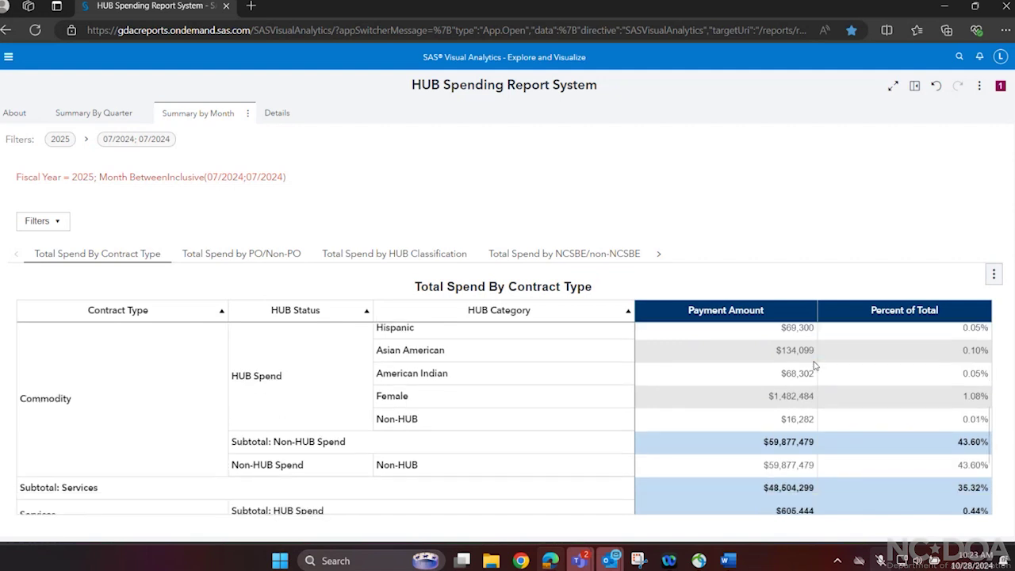
scroll(815, 365, down, 4)
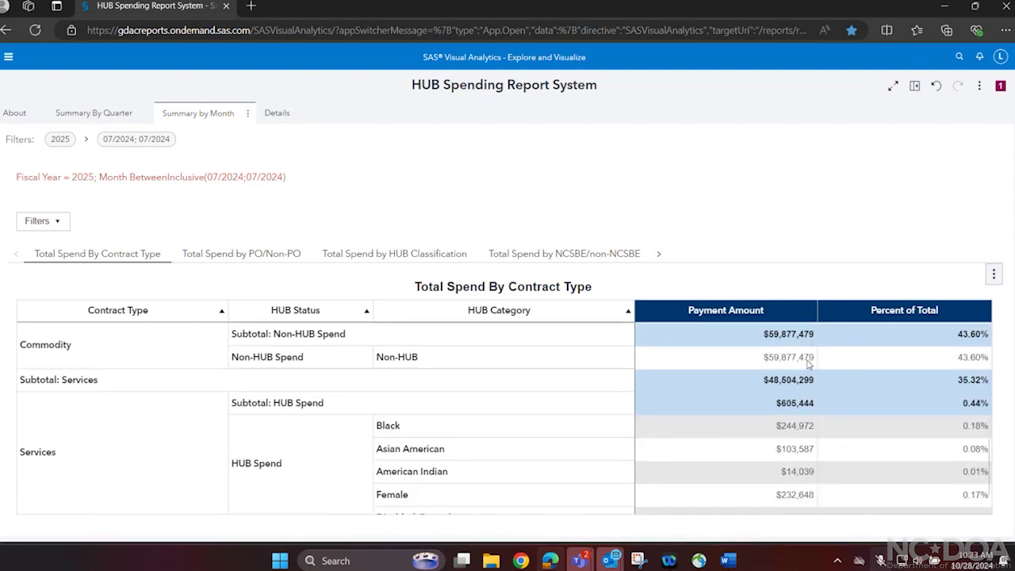
scroll(809, 363, up, 6)
scroll(807, 363, up, 10)
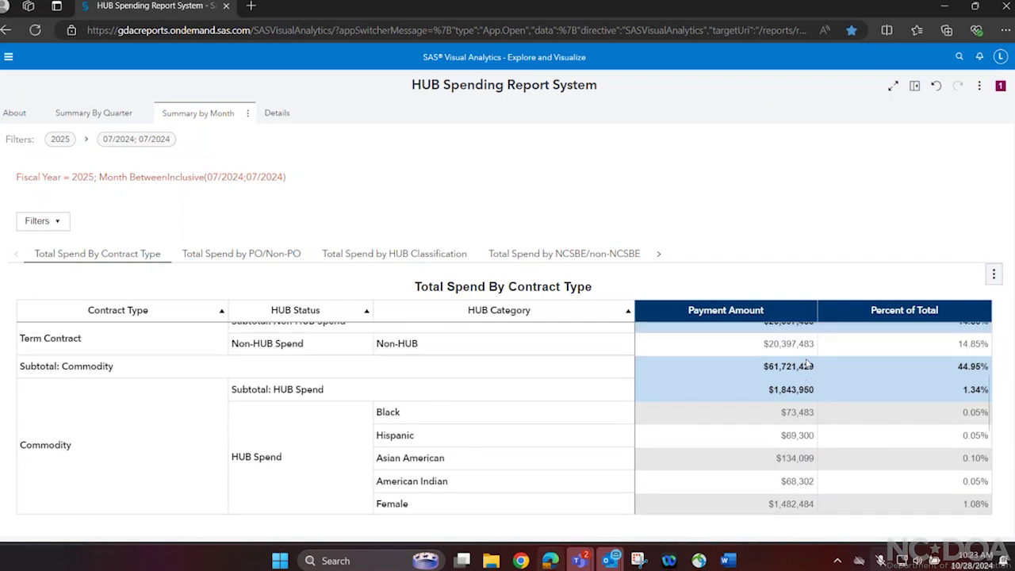
scroll(808, 362, up, 2)
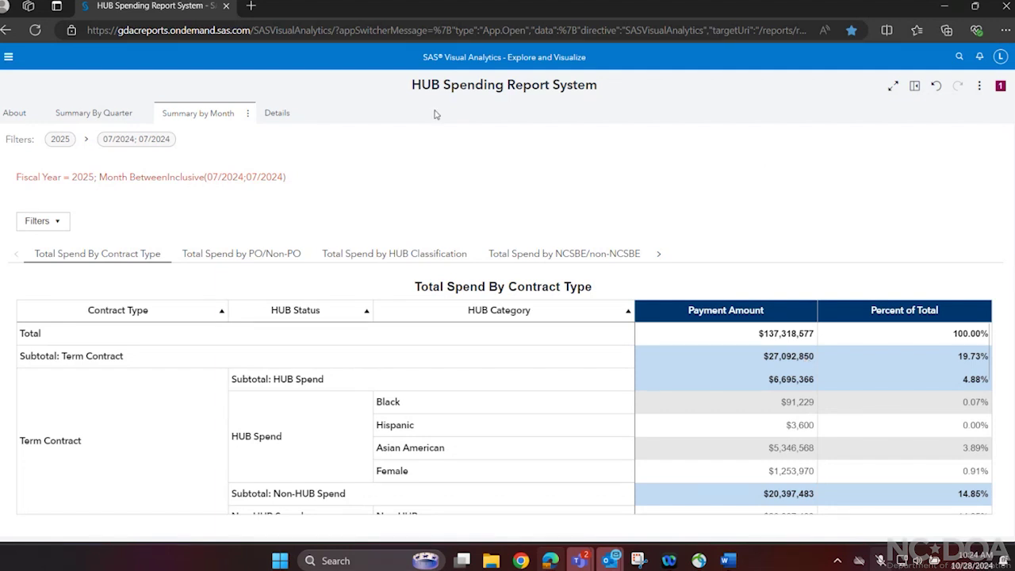
click(378, 253)
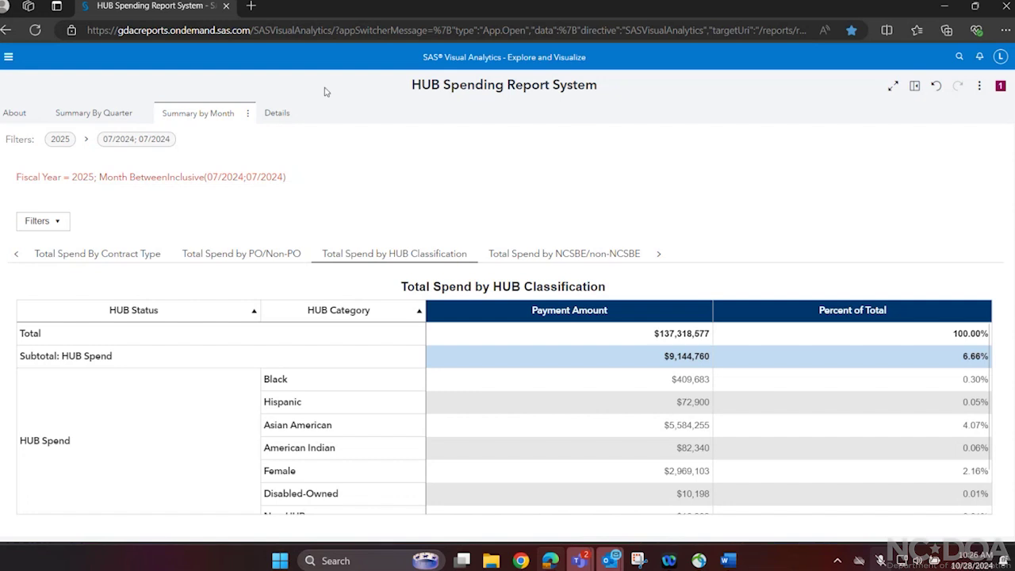
Step: Show the Details report and examine its transaction columns from Business Unit Code through Account Description, Contract ID and Bid Number
click(277, 113)
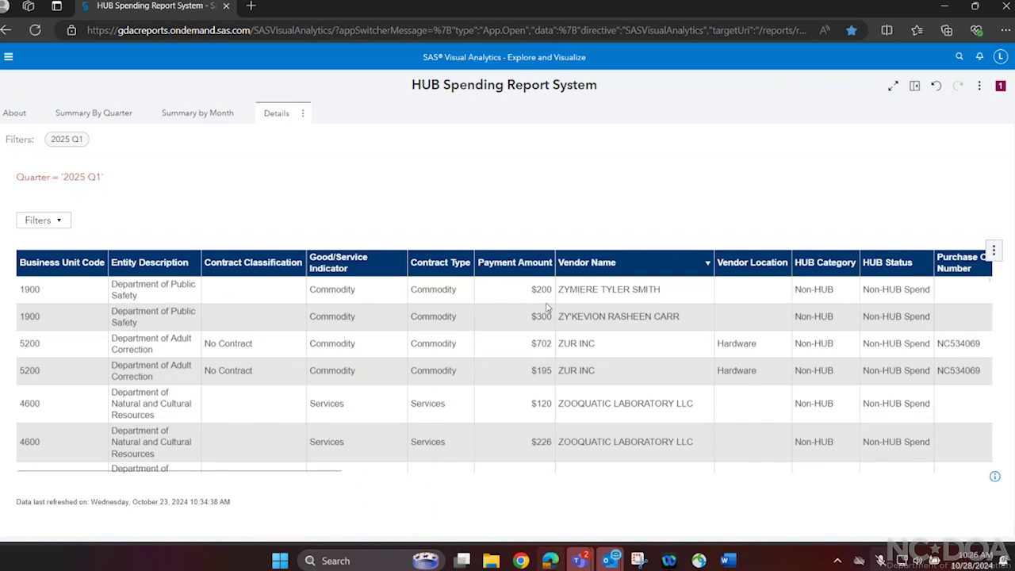
scroll(547, 307, down, 2)
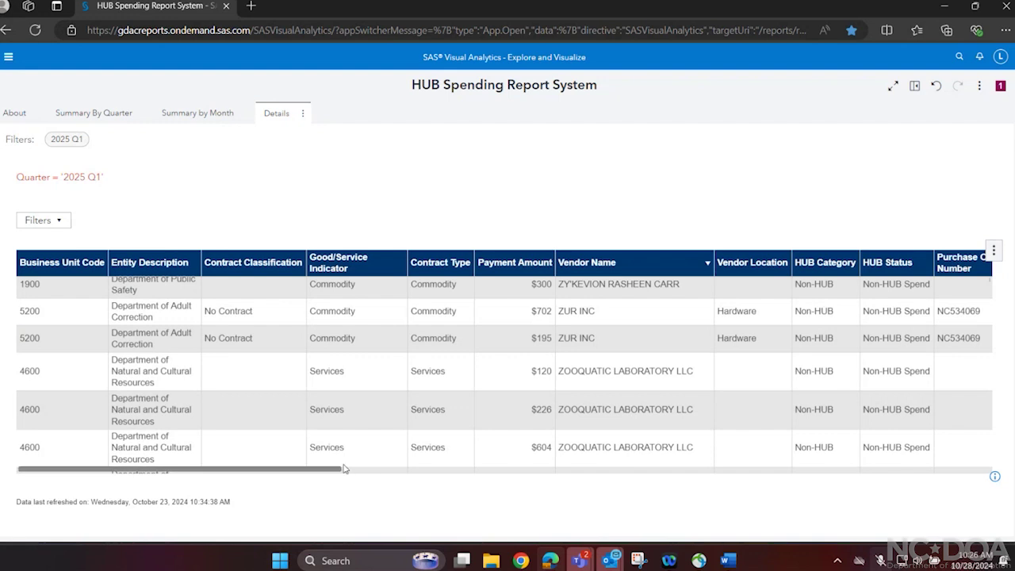
drag(343, 469, 1013, 485)
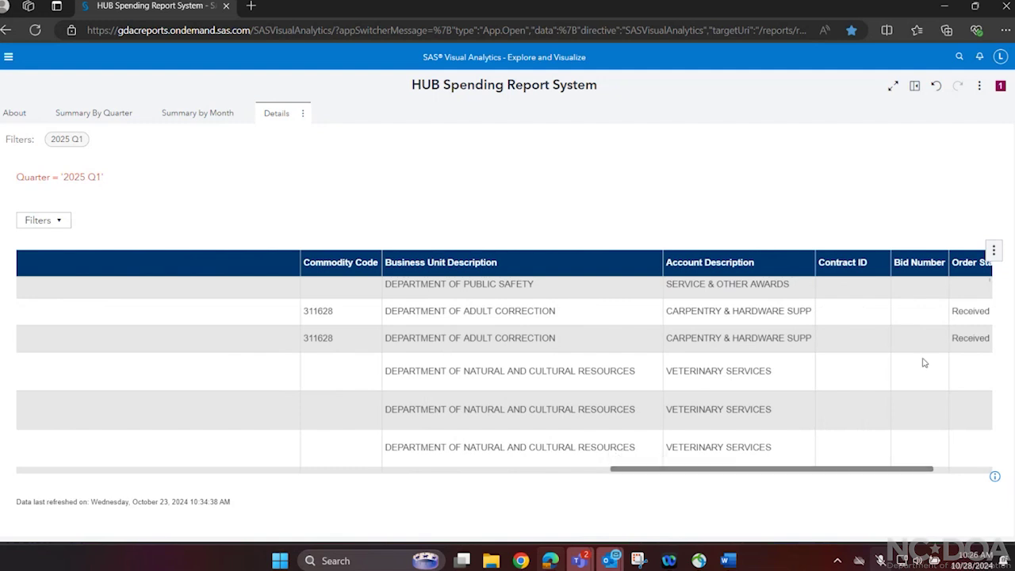
click(994, 251)
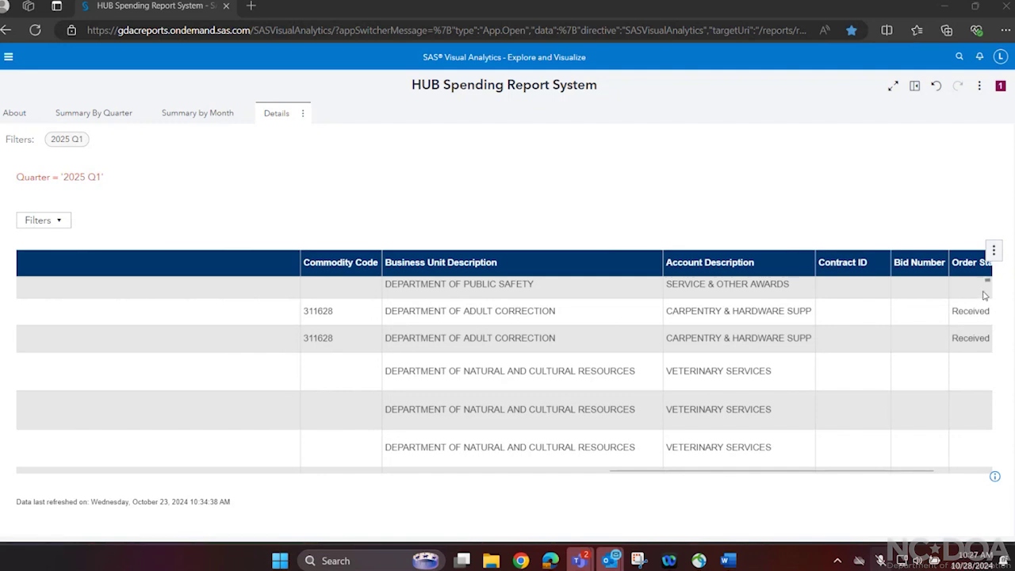
click(993, 251)
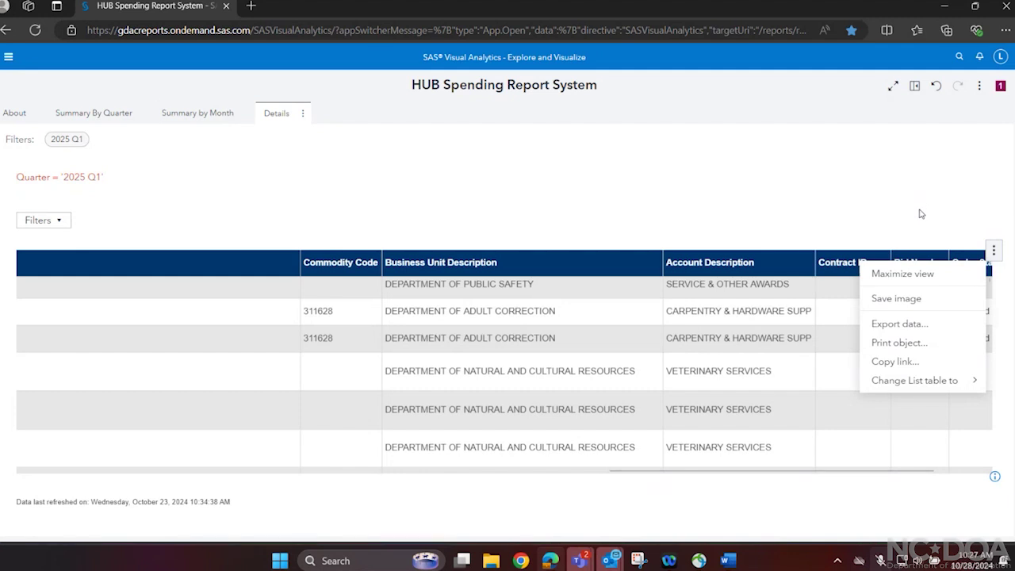
click(908, 325)
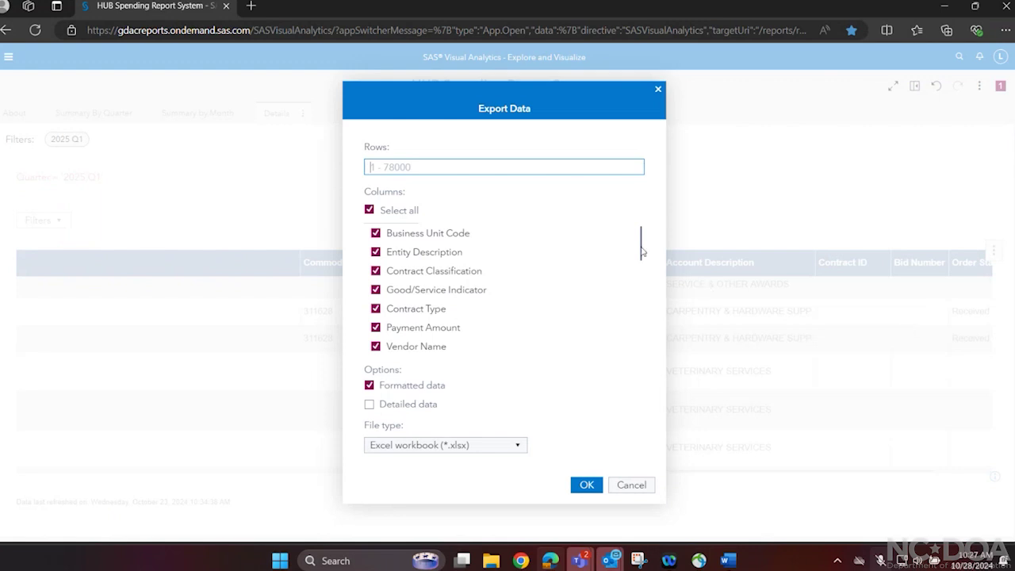
drag(642, 251, 659, 239)
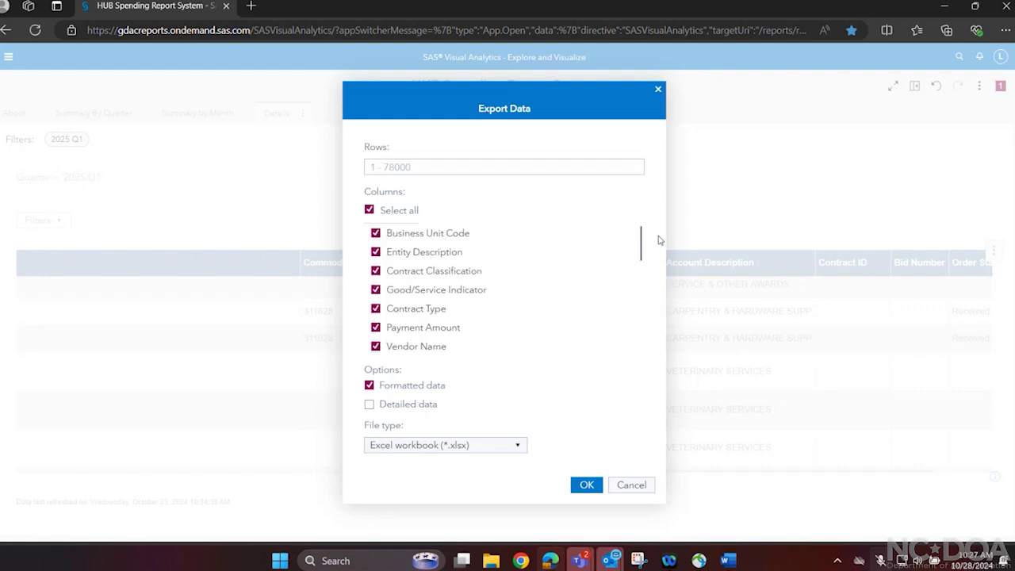
click(369, 406)
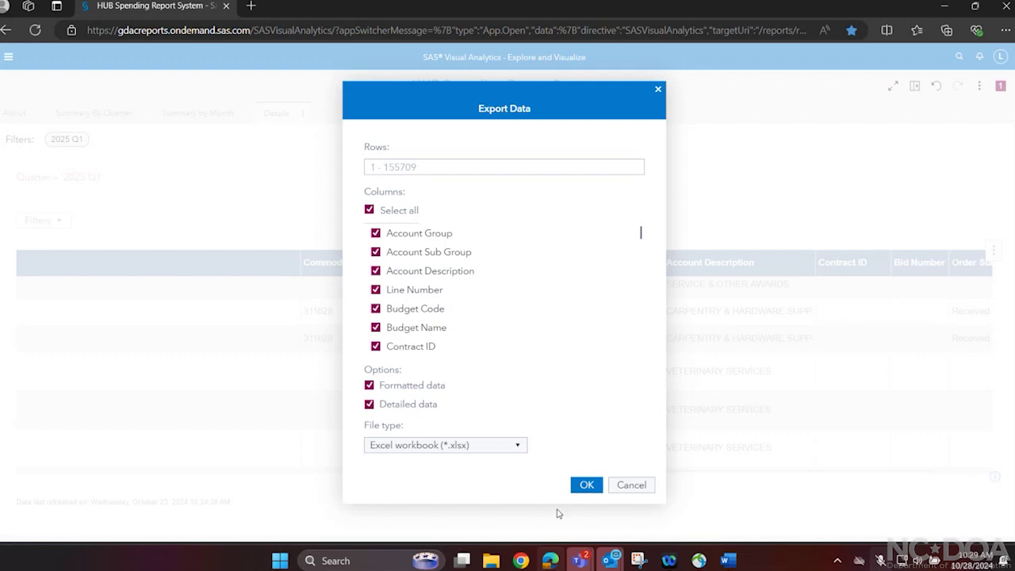
click(619, 486)
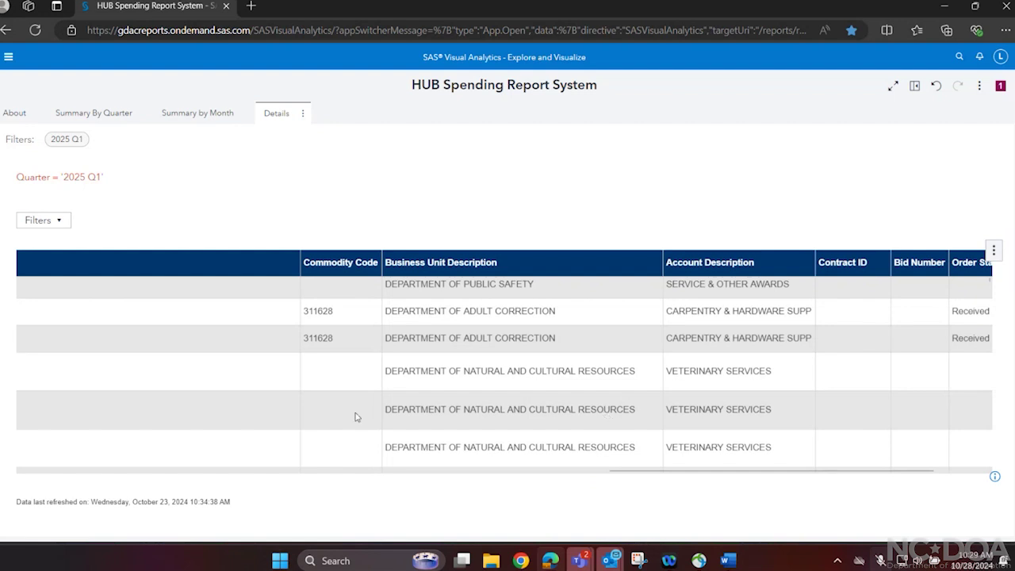
Step: Filter the Details report by department to Department of Administration and close the filters
click(41, 221)
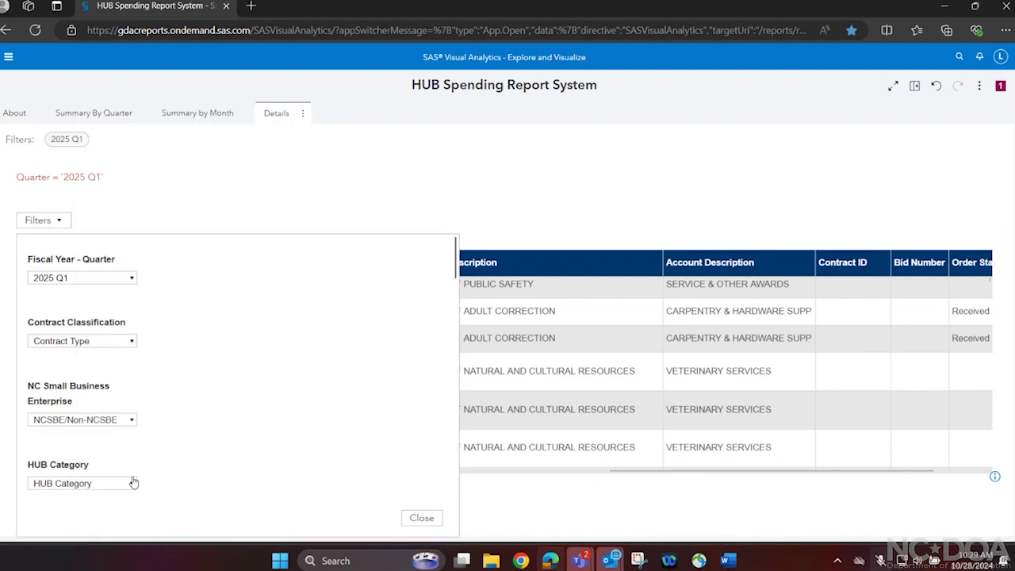
scroll(133, 479, down, 3)
click(108, 346)
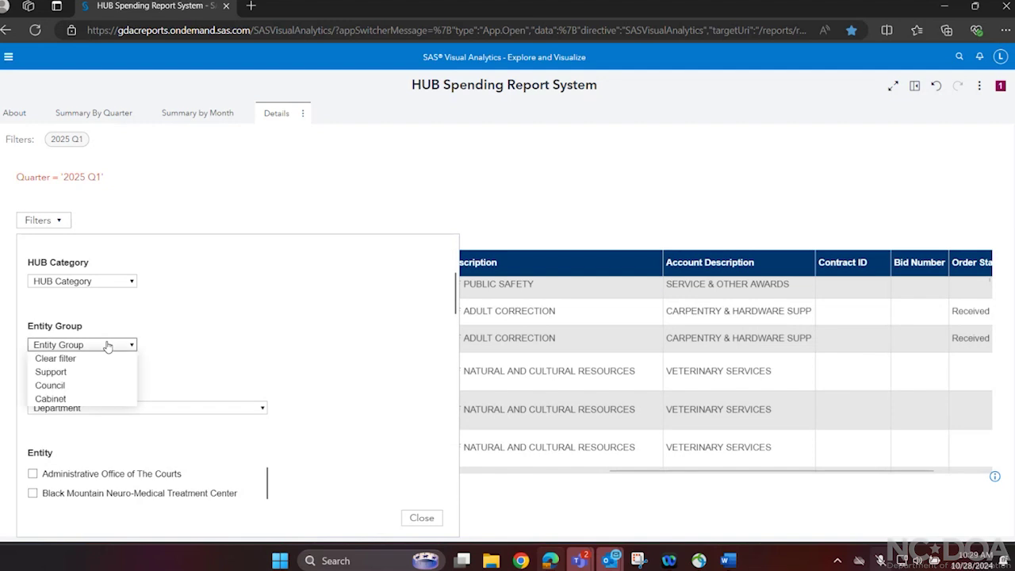
click(218, 383)
click(211, 408)
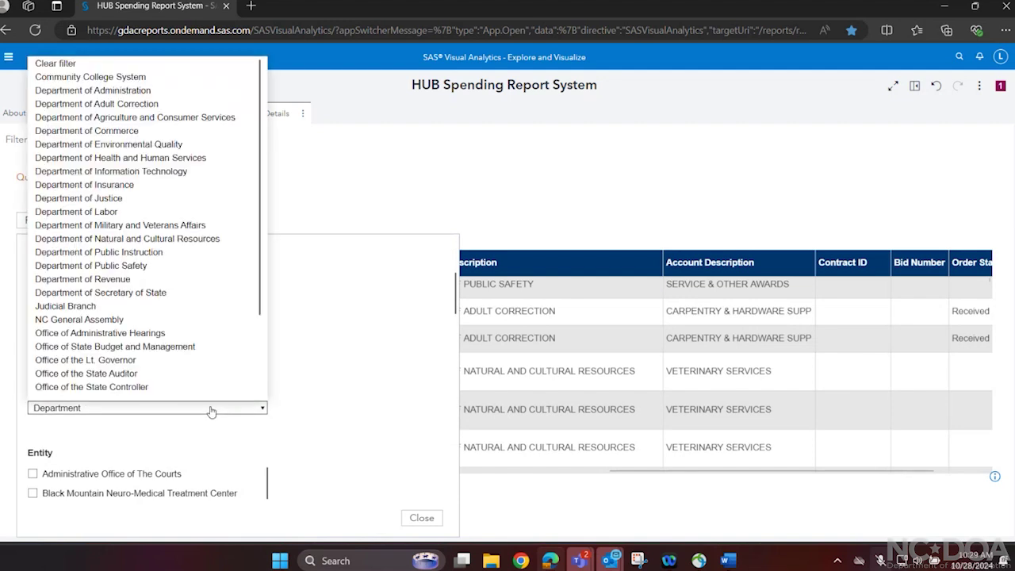
click(146, 91)
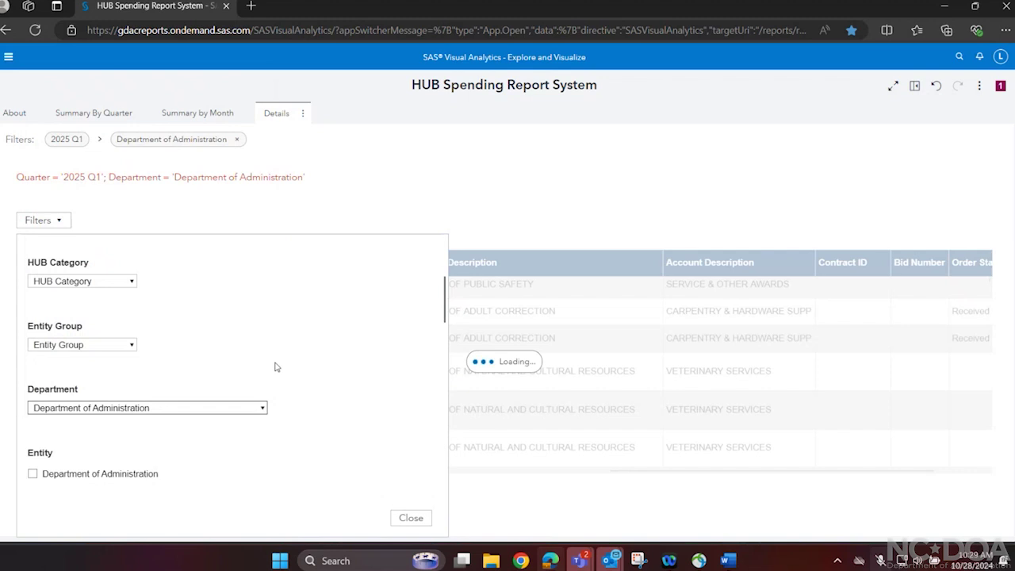
click(409, 519)
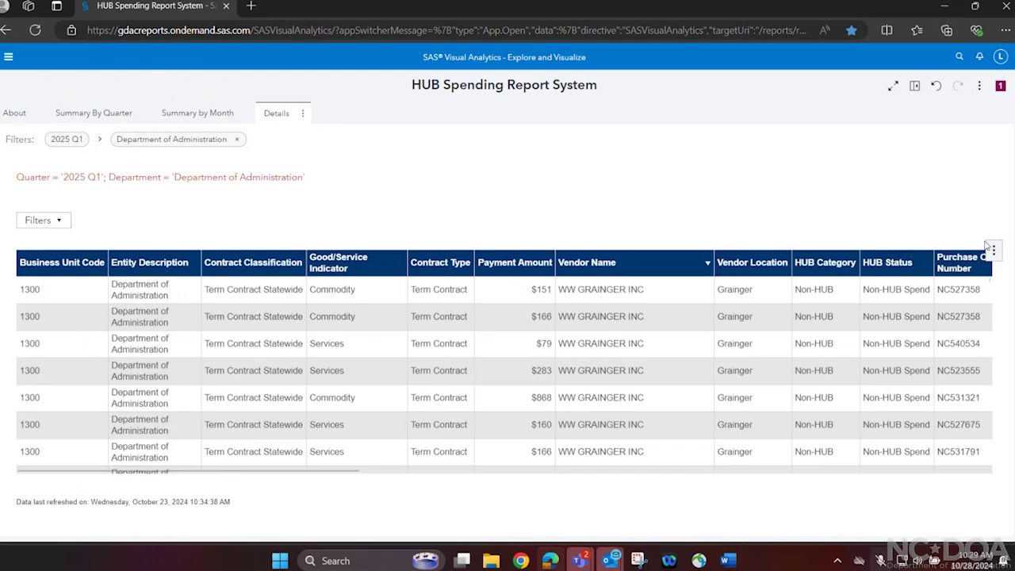
Step: Export the filtered Details table as an Excel workbook with detailed data included, and open the downloaded file without the Document Recovery pane
click(992, 250)
click(906, 324)
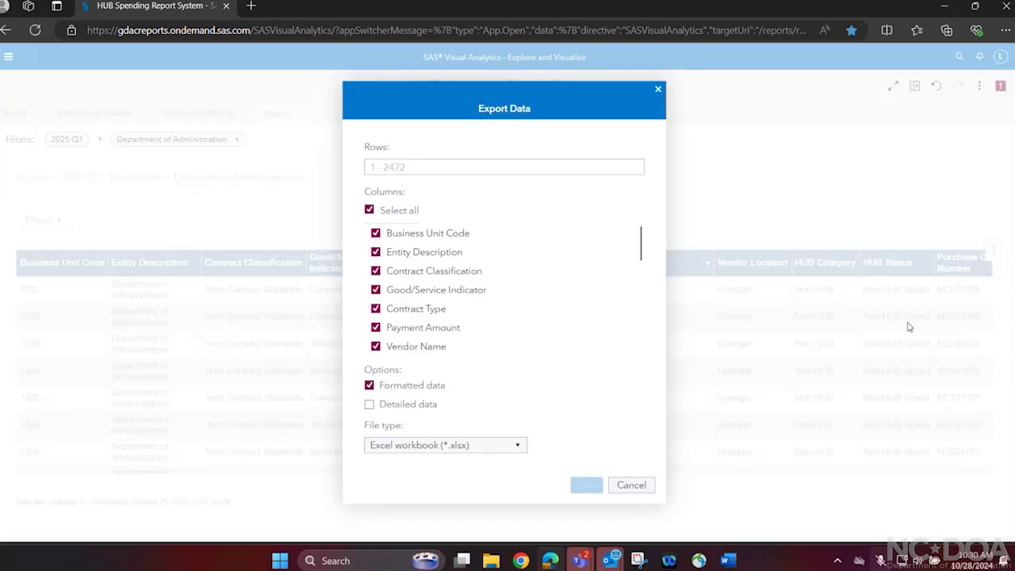
click(369, 405)
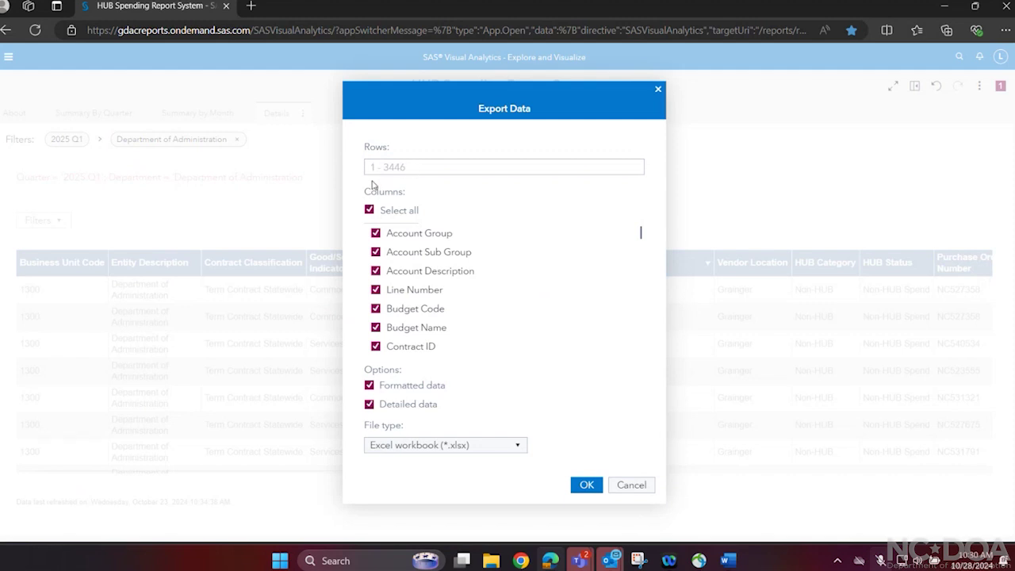
click(591, 489)
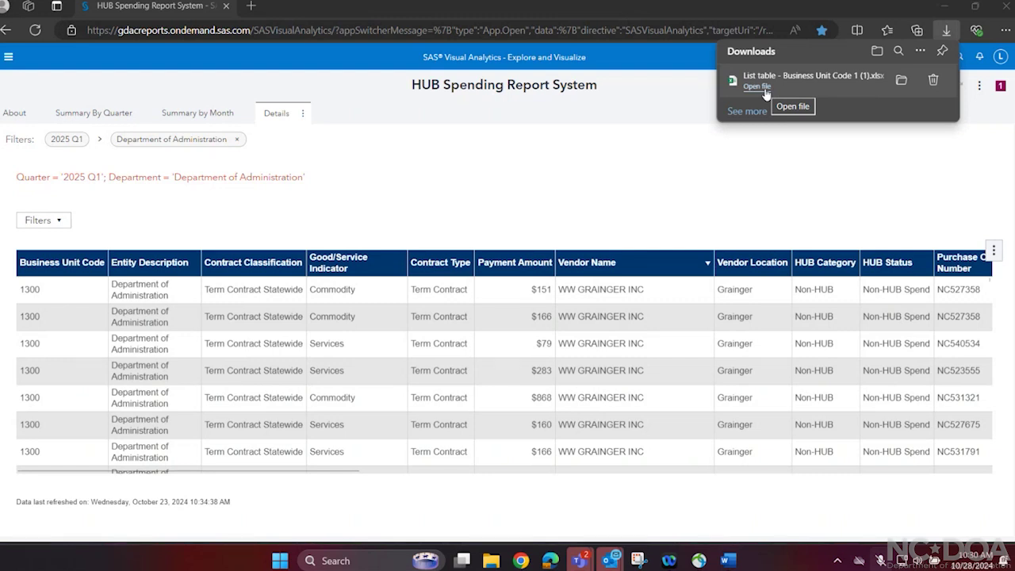
click(763, 89)
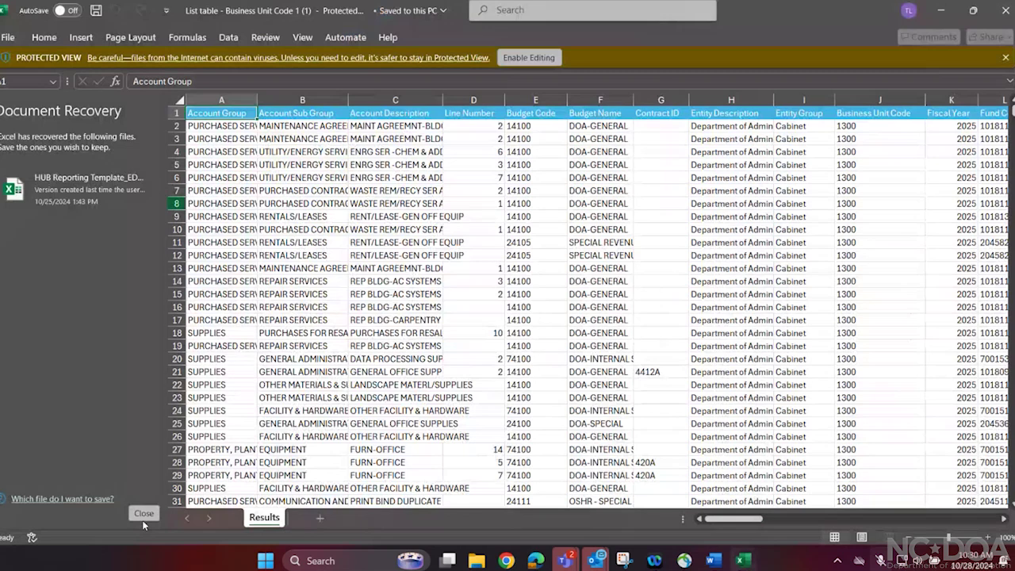
click(144, 516)
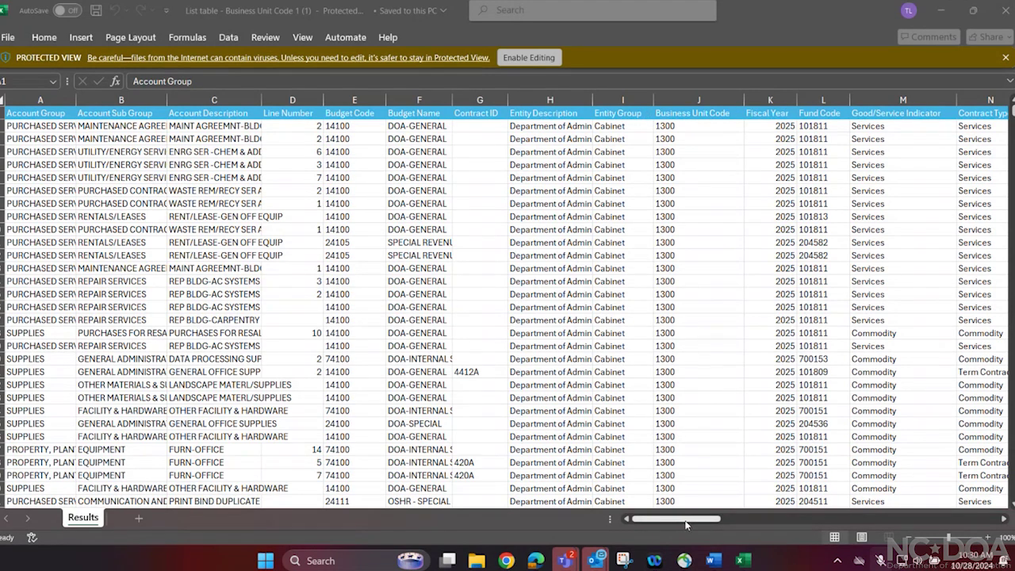
Step: Examine the exported workbook's Vendor Name, Vendor Location and PO / Non-PO columns
drag(687, 524, 771, 521)
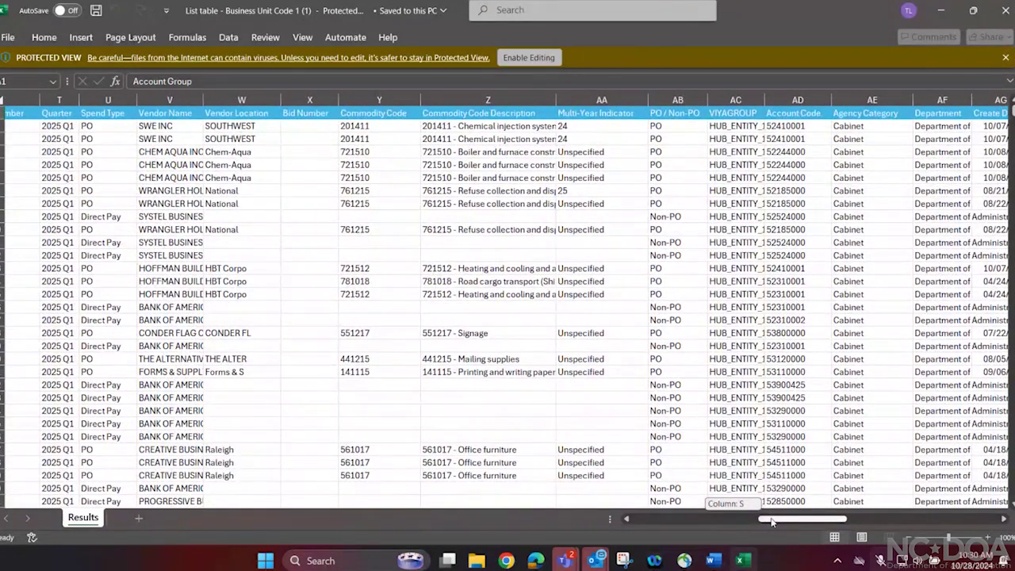
drag(772, 521, 772, 521)
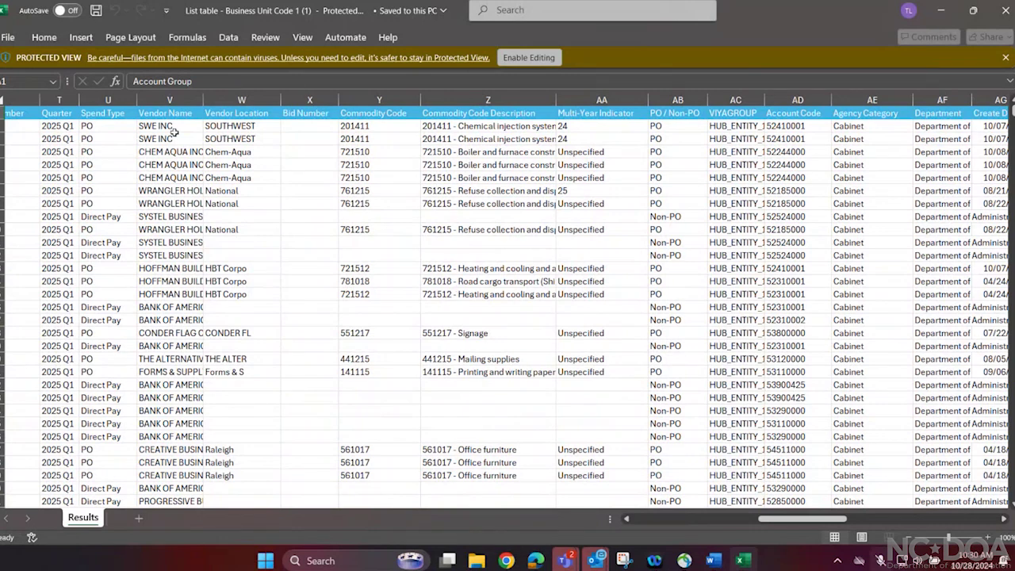
click(168, 99)
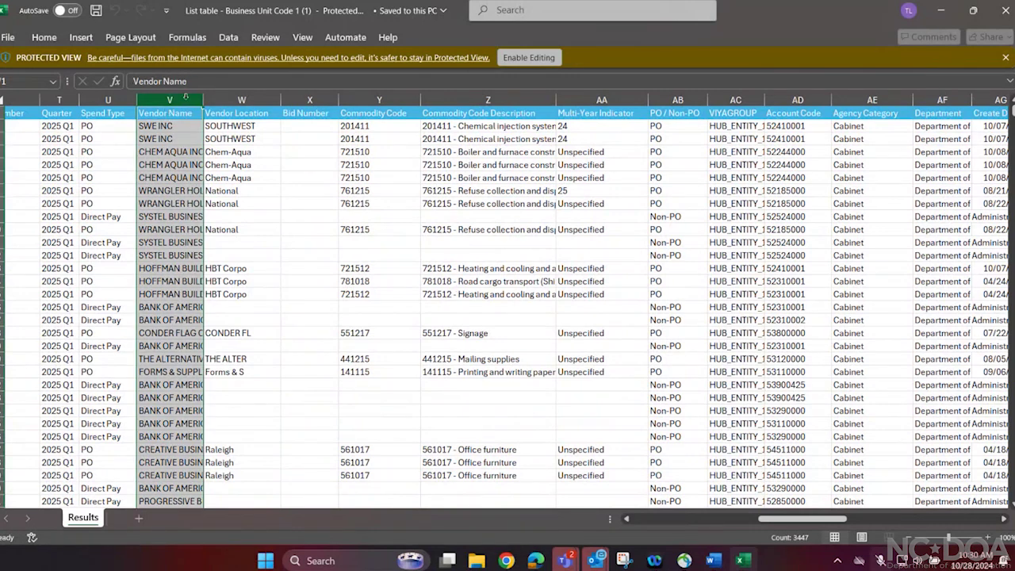
click(242, 99)
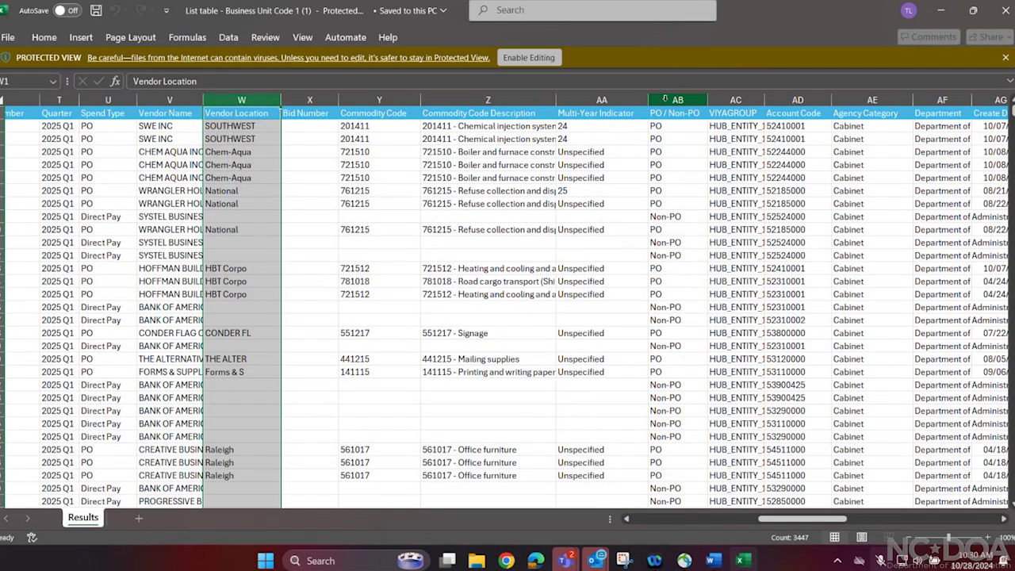
click(664, 97)
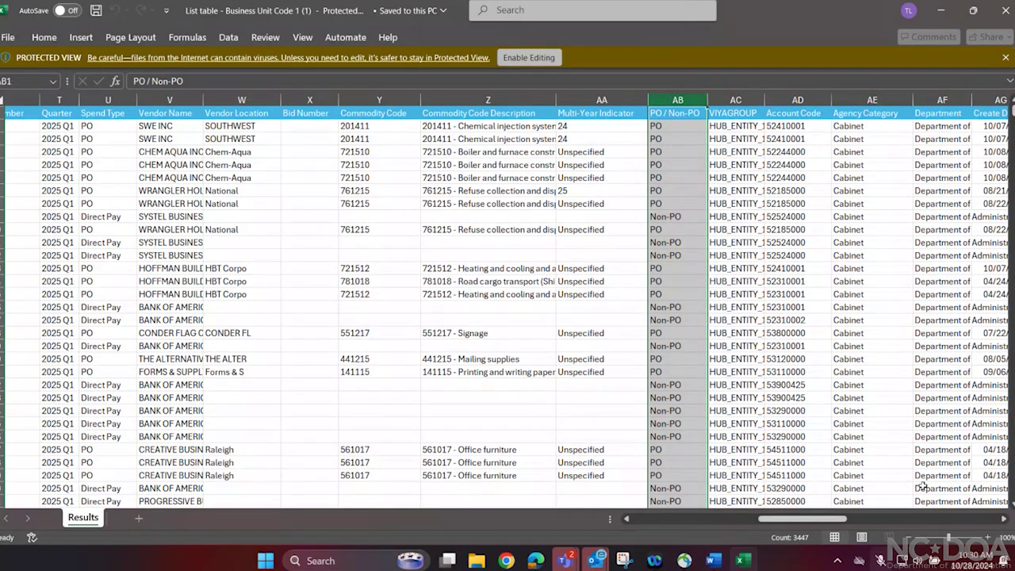
Step: Widen the Month column in the exported Results sheet to fit its date values
drag(824, 517, 919, 527)
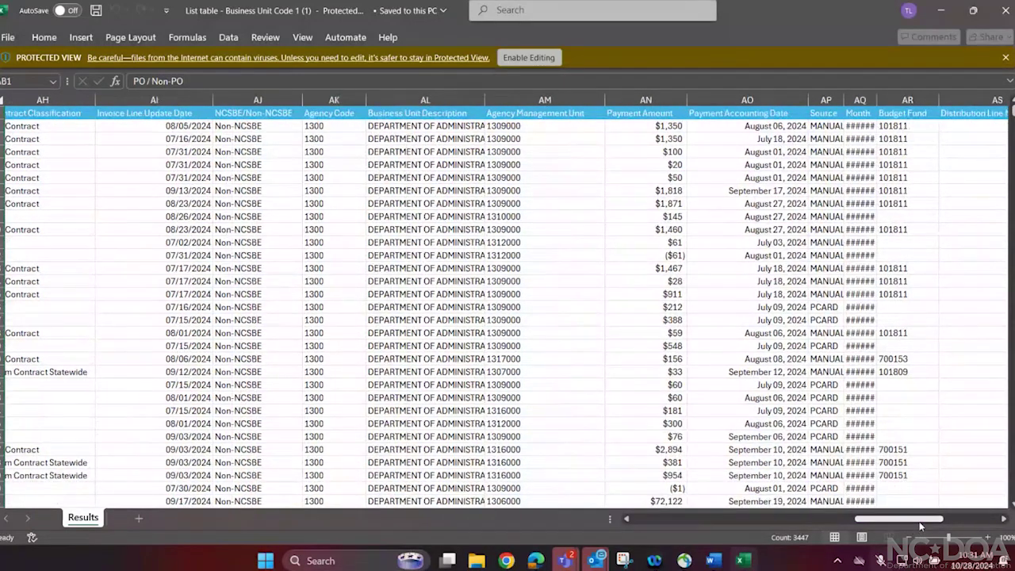
double_click(879, 101)
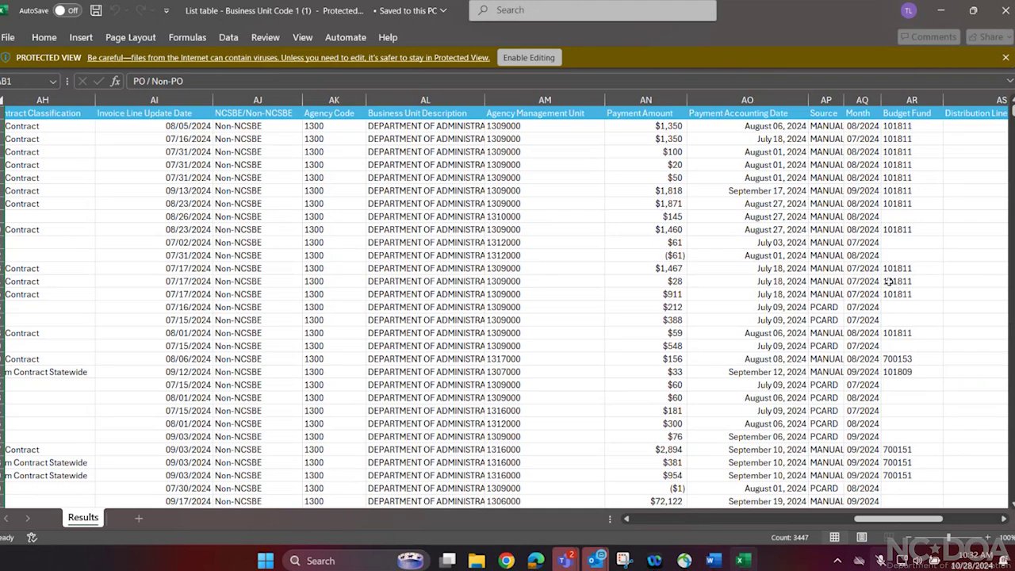
Step: Examine the exported sheet's columns from Budget Fund back through PO / Non-PO, Commodity Code and Purchase Order Number
mouse_move(902, 519)
mouse_down()
mouse_move(869, 520)
mouse_move(916, 523)
mouse_up()
drag(922, 521, 846, 519)
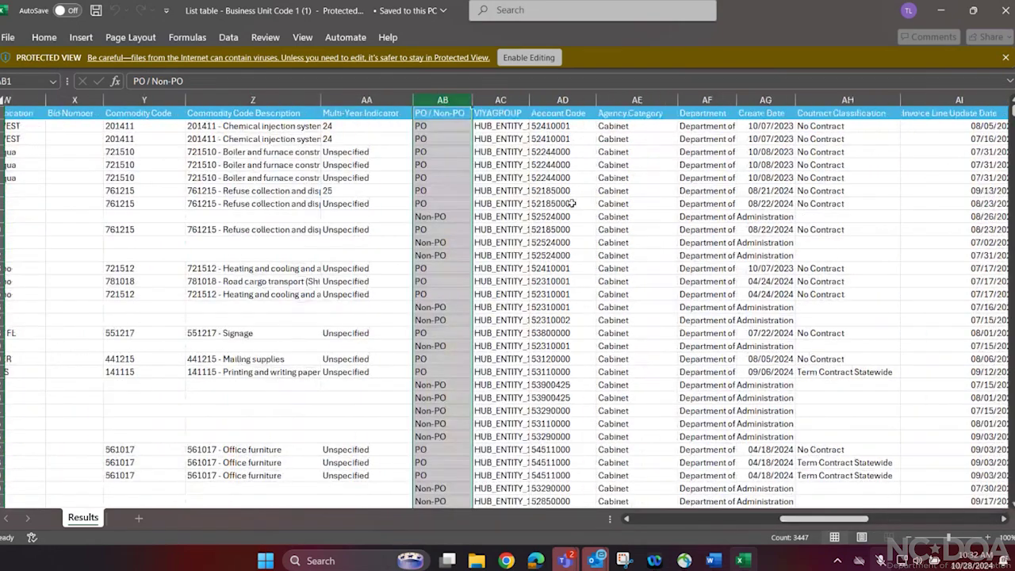
click(429, 125)
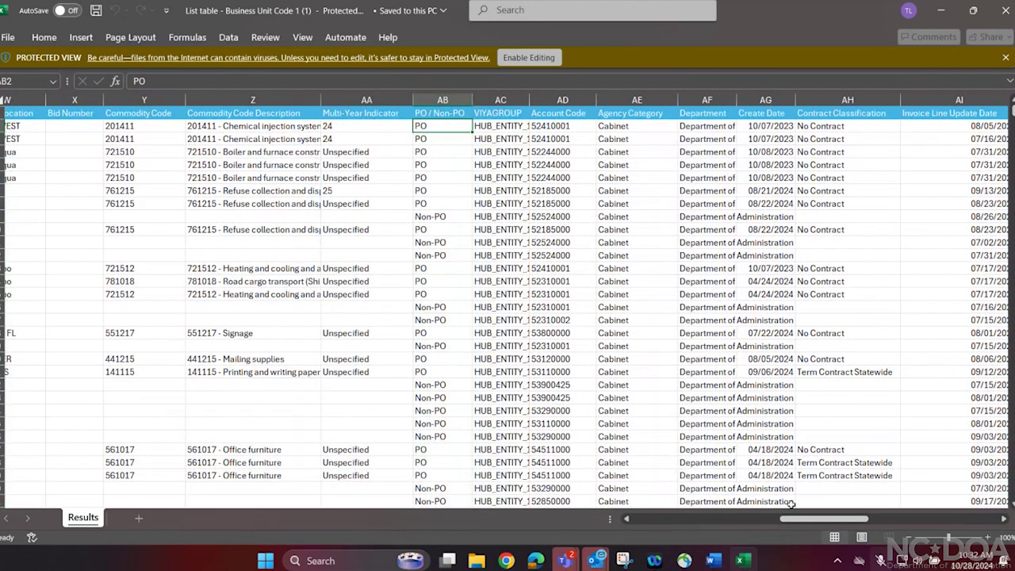
drag(795, 519, 760, 519)
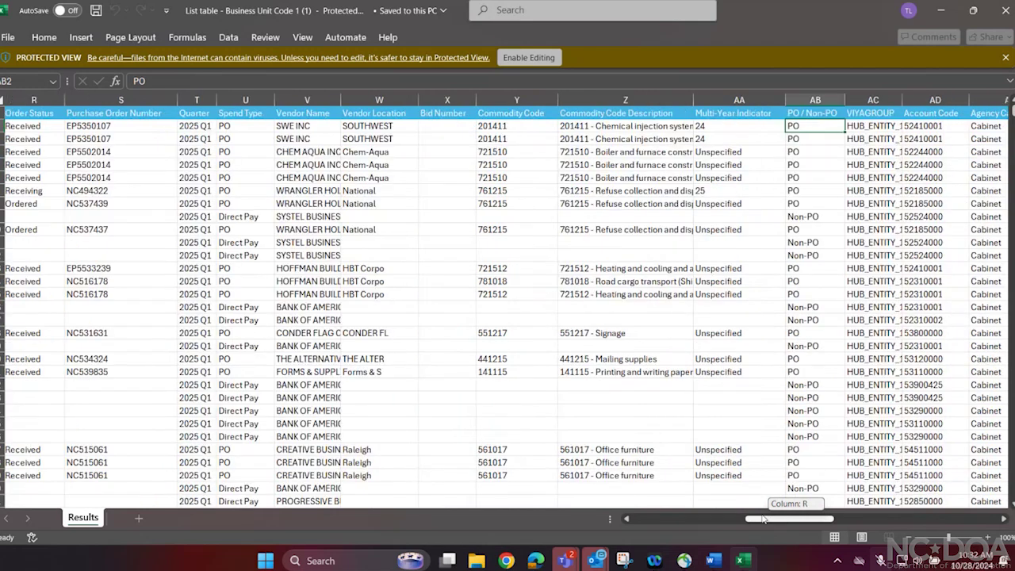
drag(527, 99, 624, 100)
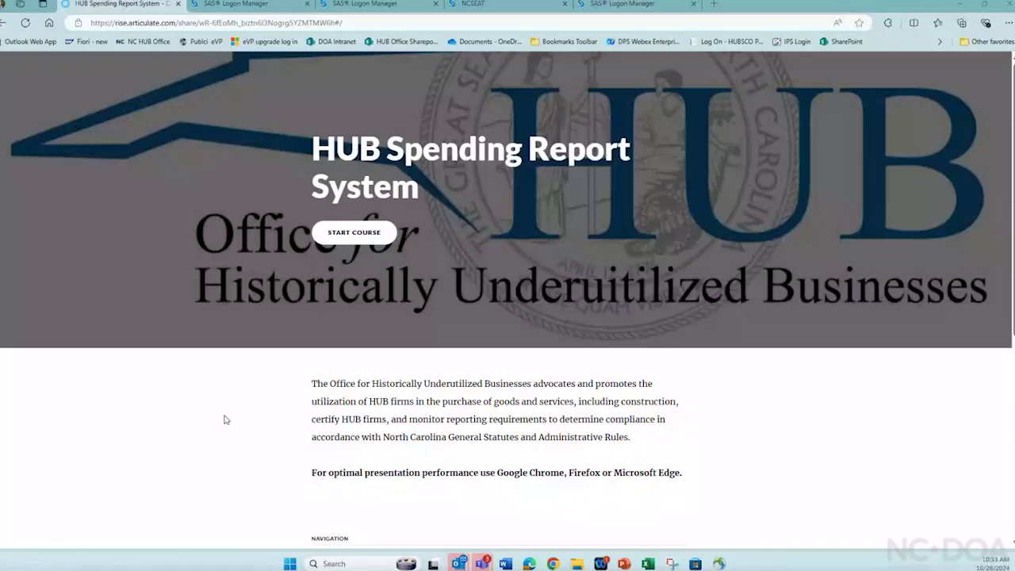
Step: Review the HUB Spending Report System training course's introduction and its list of lessons
scroll(224, 418, down, 2)
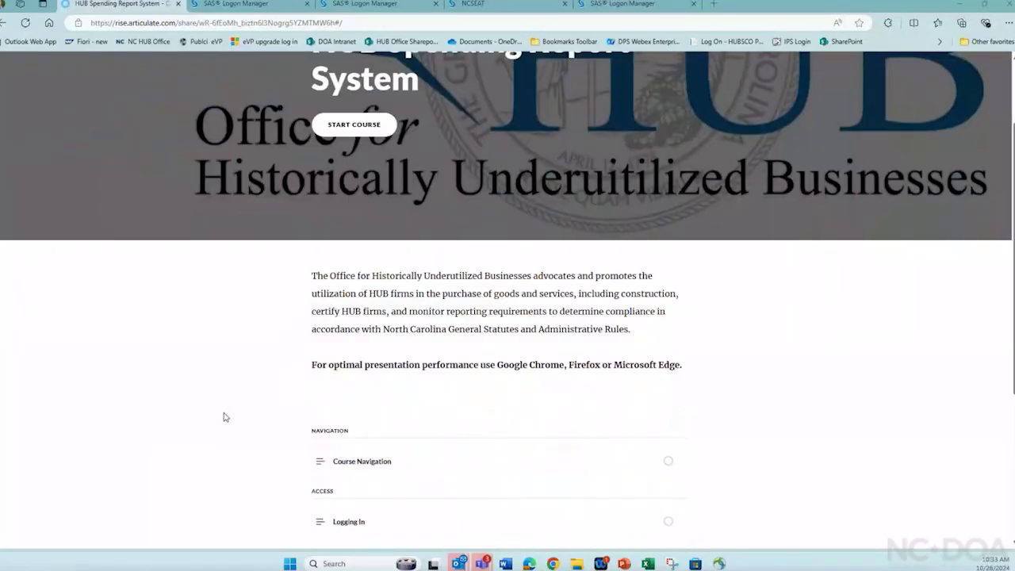
scroll(224, 417, down, 1)
scroll(221, 417, up, 3)
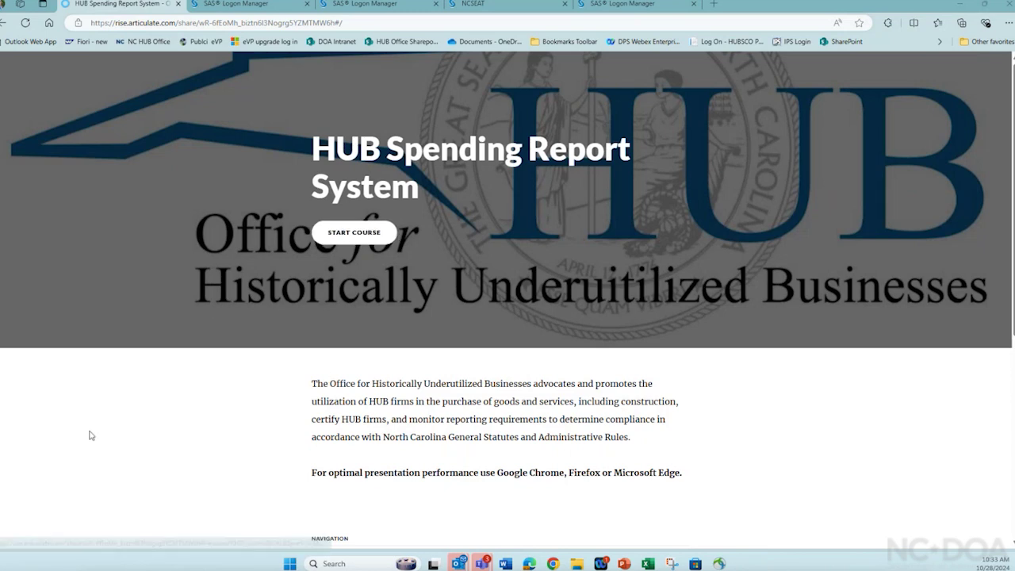
scroll(90, 435, down, 4)
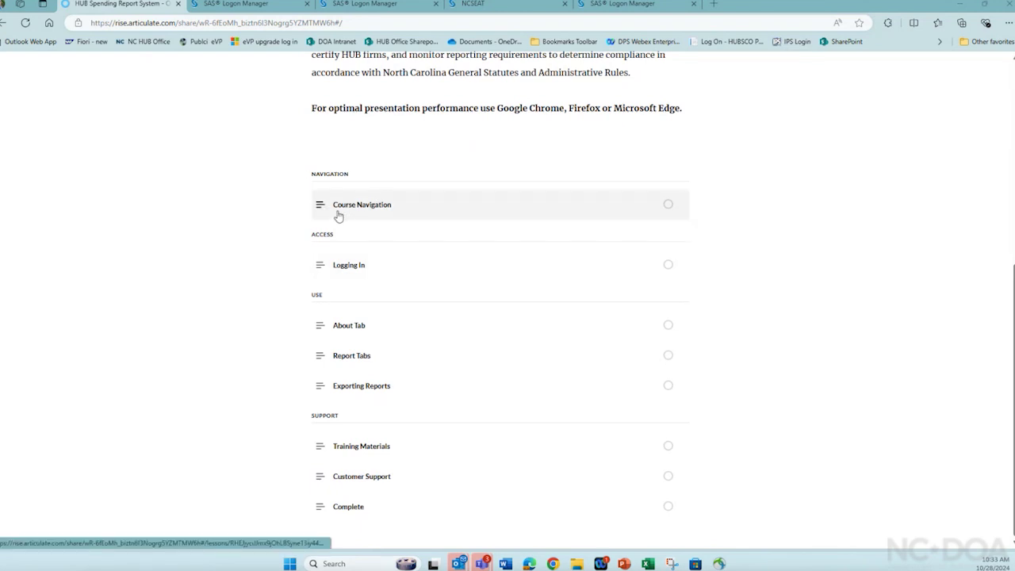
Step: Open the Logging In lesson and start its sign-in walkthrough at First Time Signing In
click(356, 269)
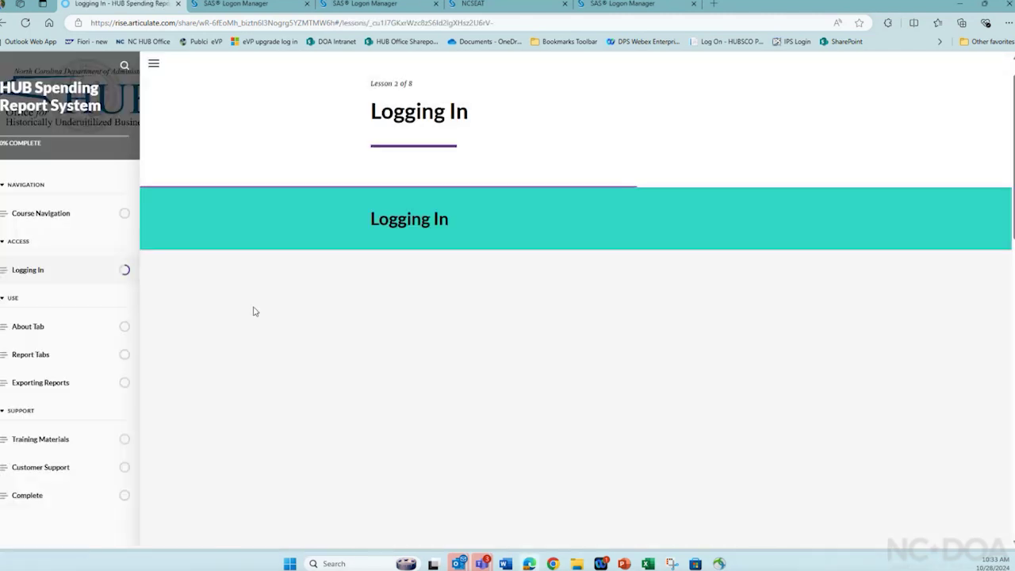
scroll(365, 389, down, 3)
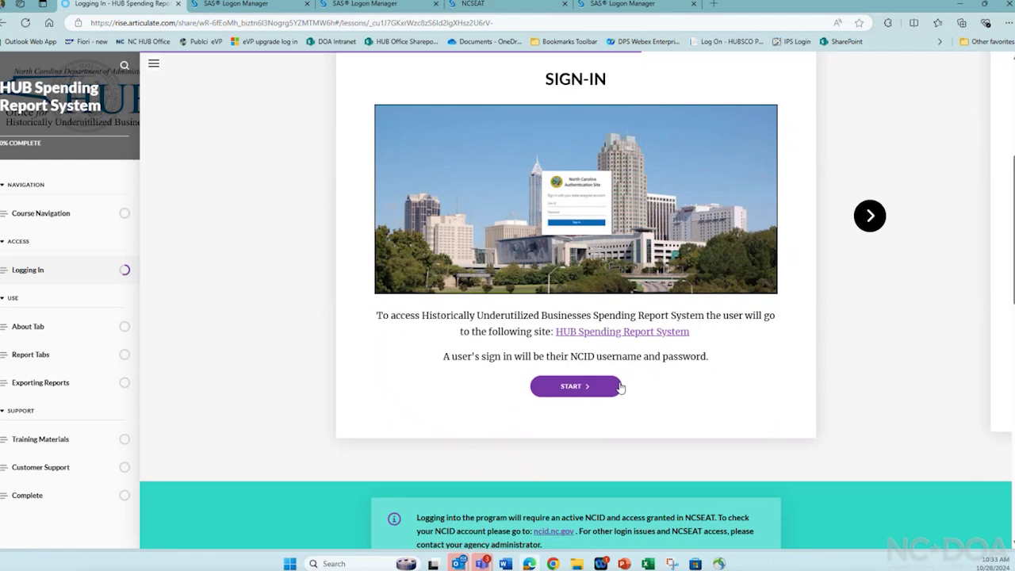
click(566, 390)
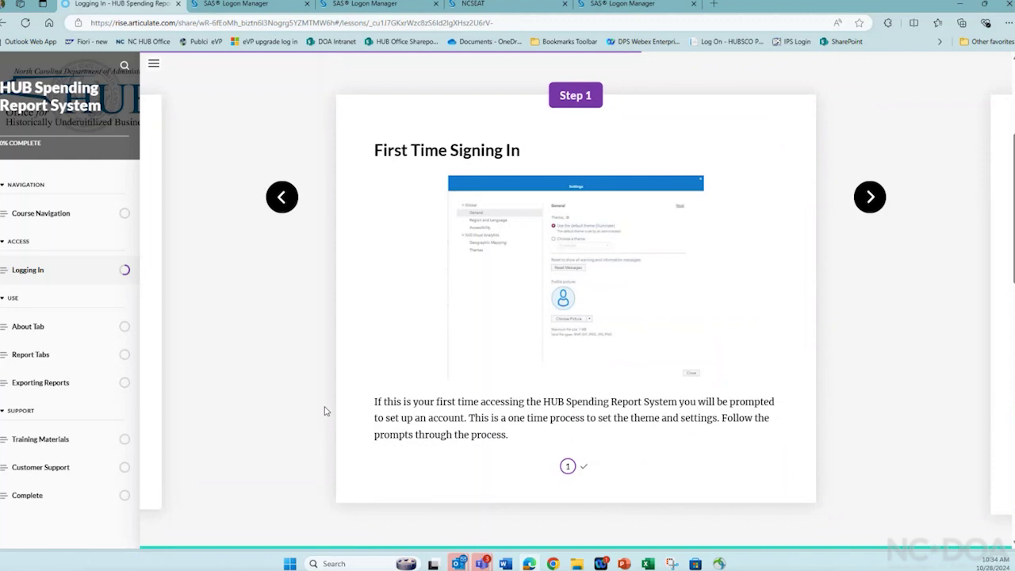
Step: Open the About Tab lesson of the training course
click(55, 338)
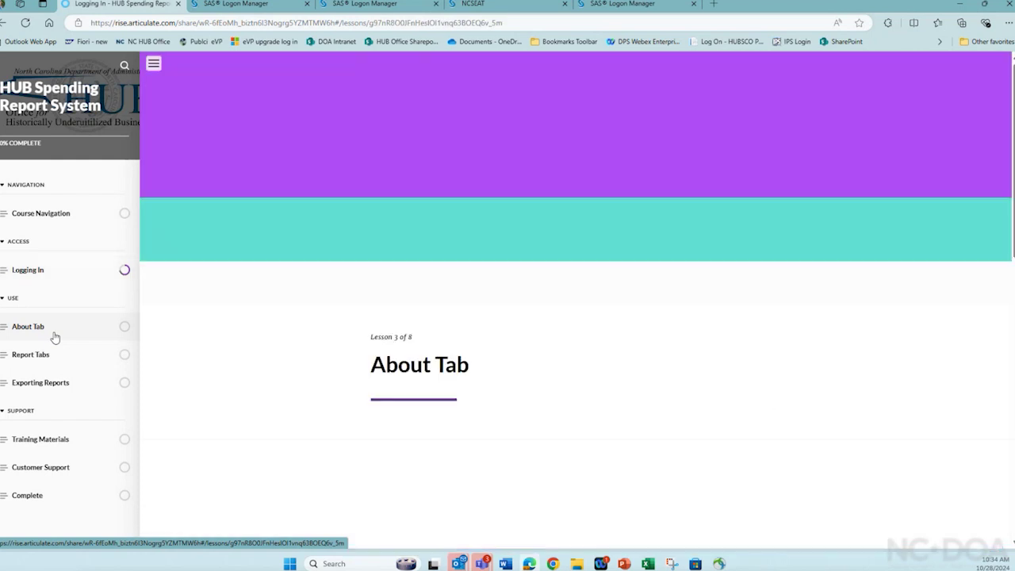
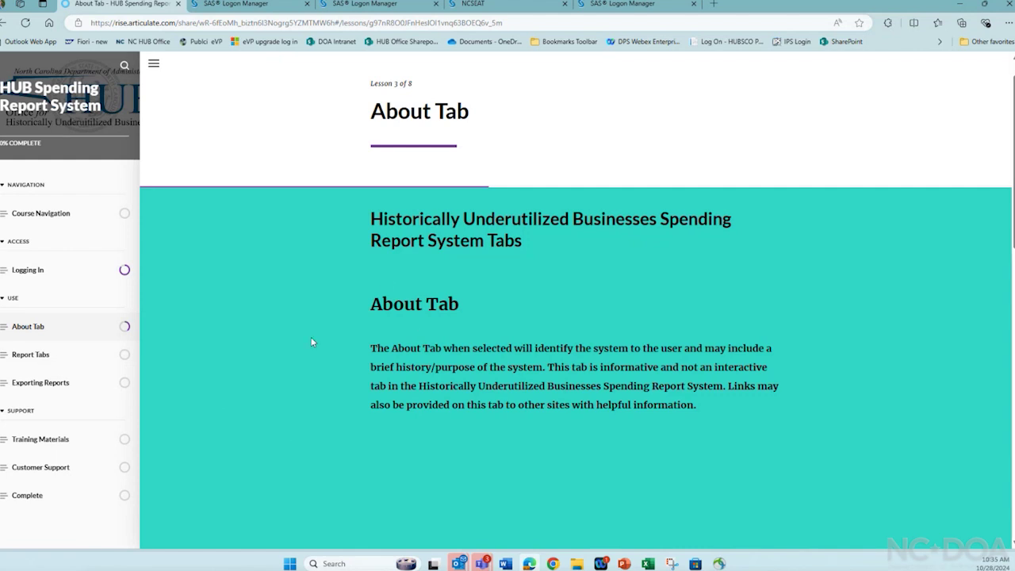
Step: Read the About Tab and Summary by Quarter Tab hotspot notes on the lesson's labelled report screenshot
scroll(312, 342, down, 1)
scroll(311, 342, down, 3)
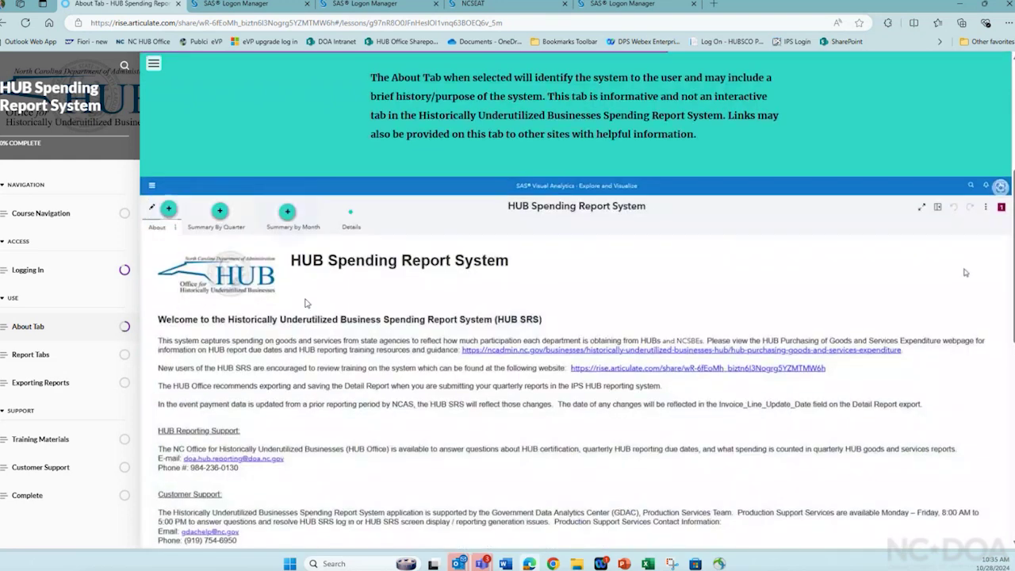
scroll(308, 303, down, 1)
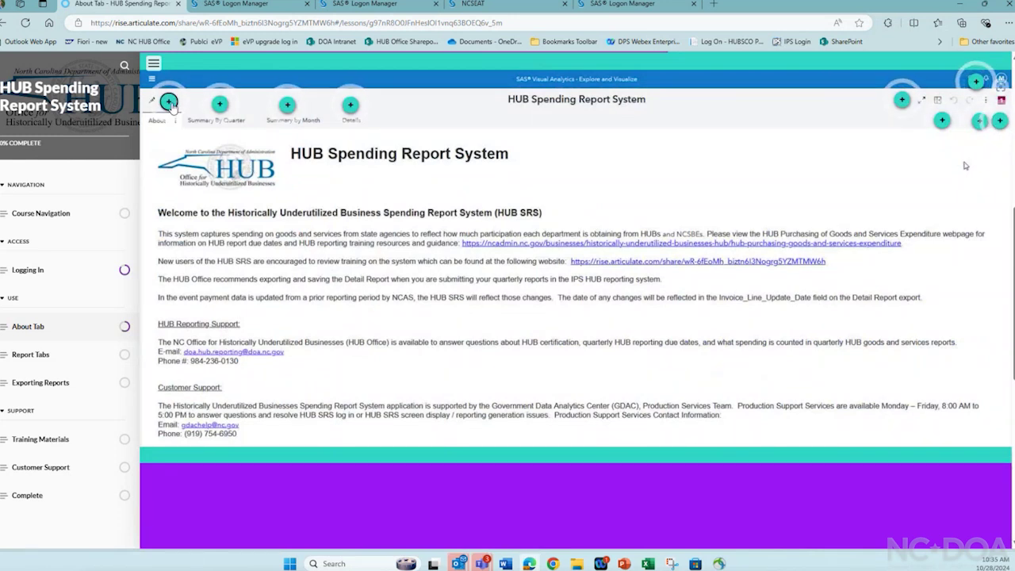
click(170, 104)
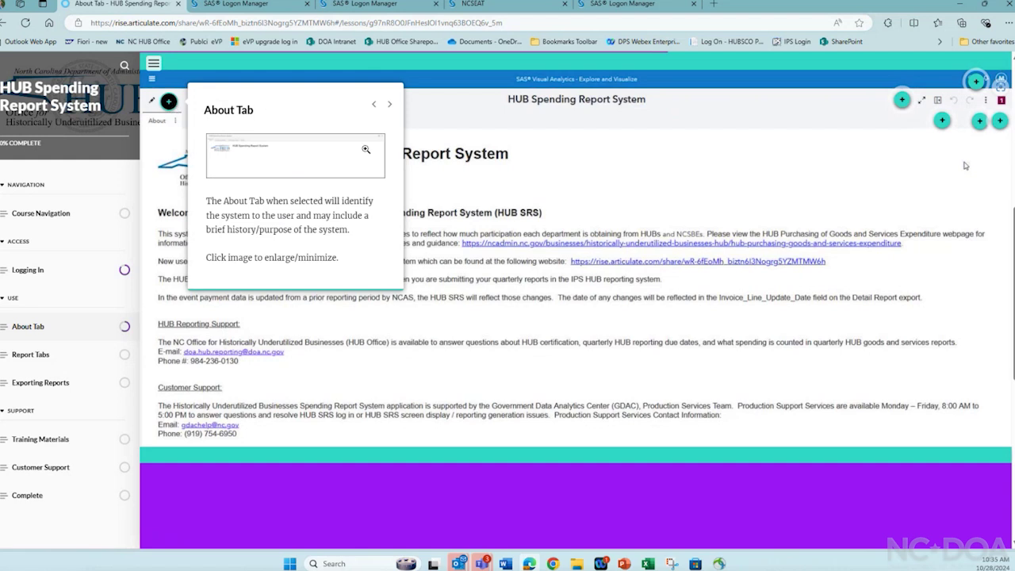
click(392, 105)
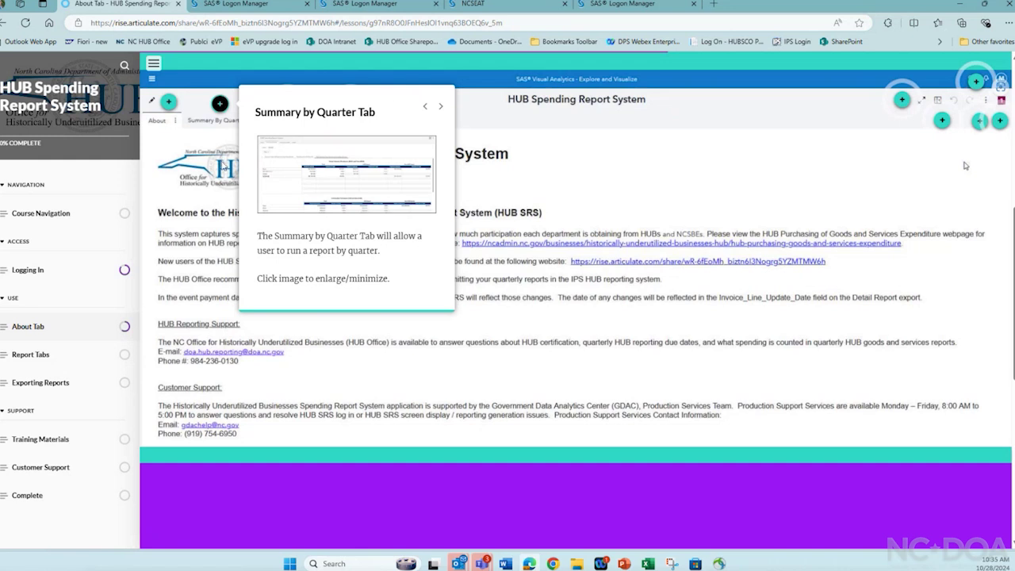
click(173, 181)
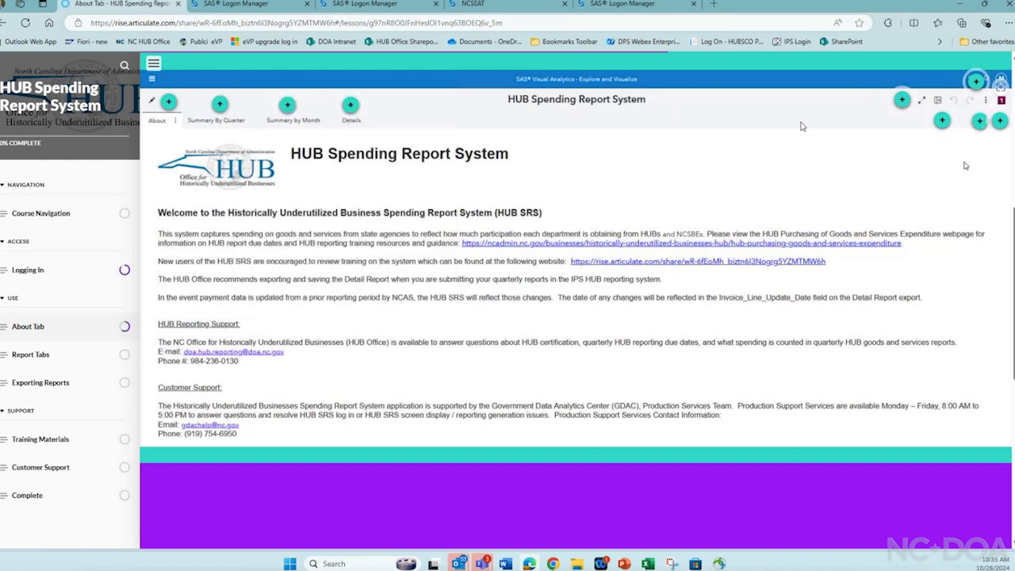
Step: View the Full Screen Icon and Details Tab hotspot notes on the labelled report screenshot
click(902, 100)
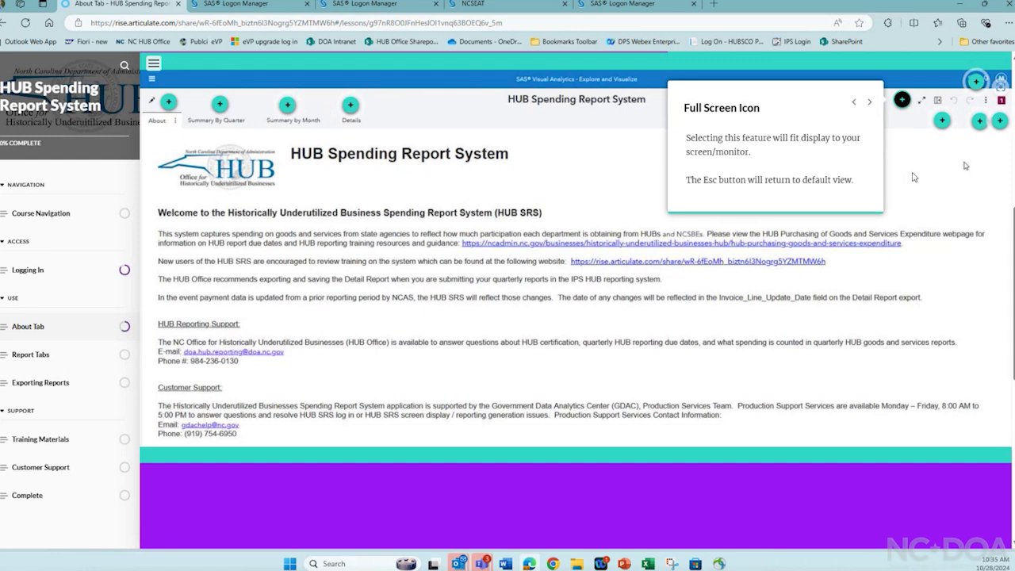
click(892, 147)
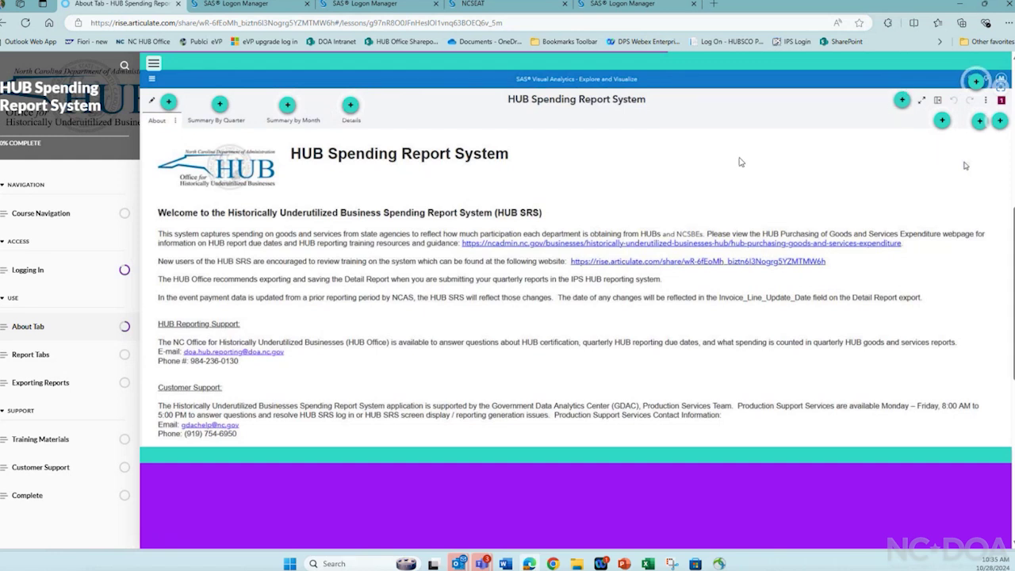
click(351, 107)
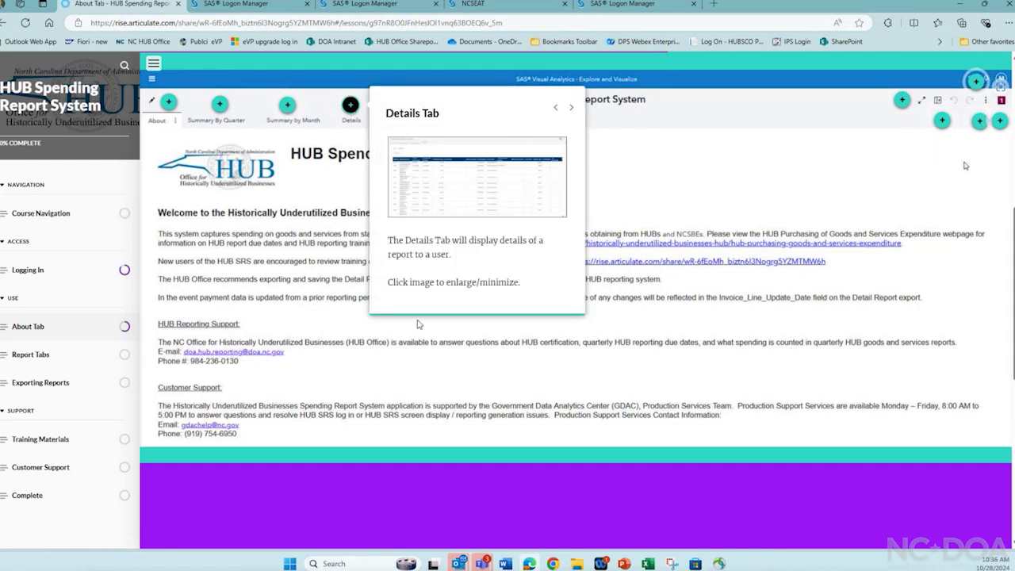
click(610, 173)
Step: Submit Hide and Seek Icon as the answer to the quiz question on hiding filter selections
scroll(325, 353, down, 5)
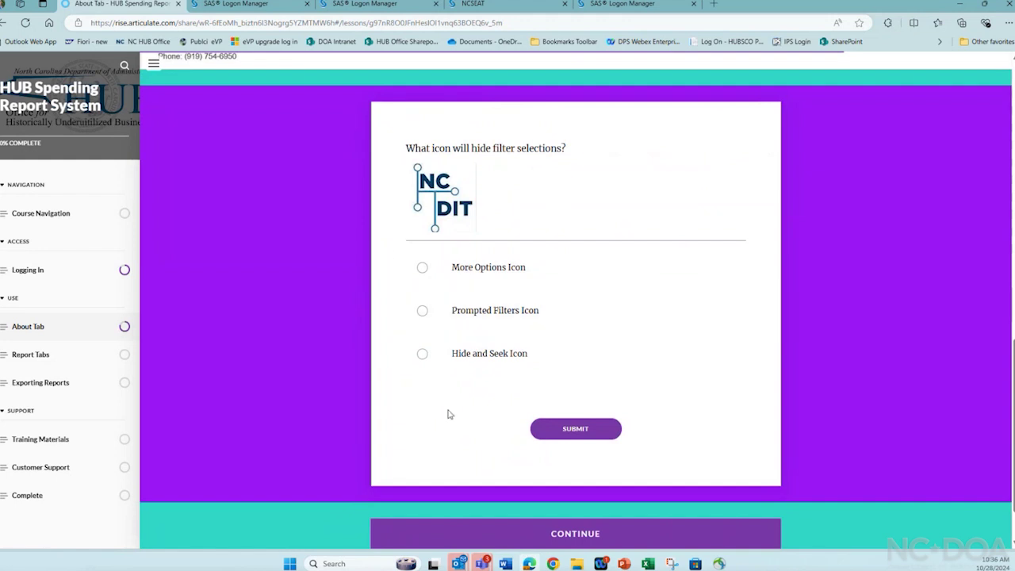
scroll(266, 369, down, 1)
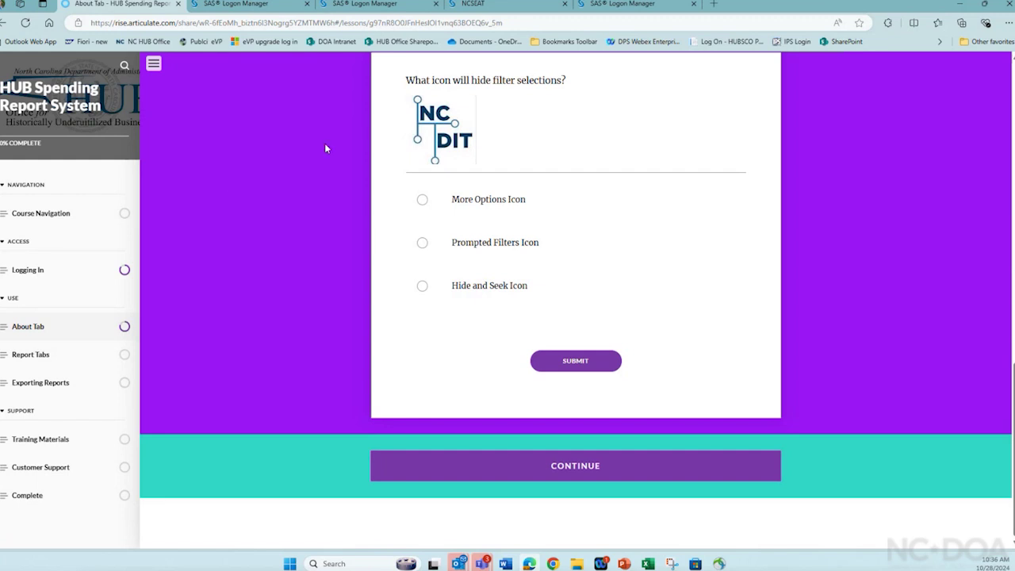
click(420, 291)
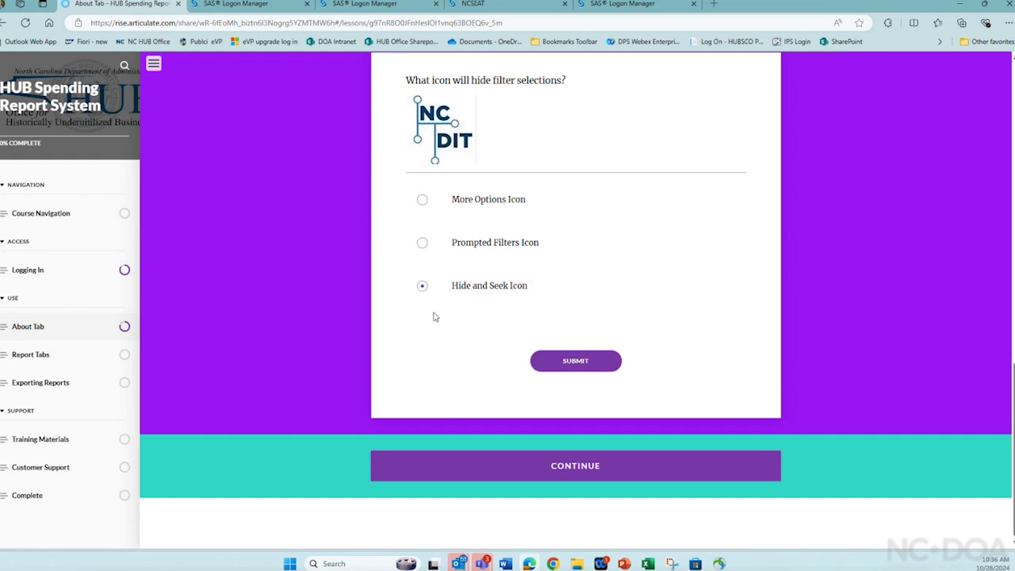
click(576, 365)
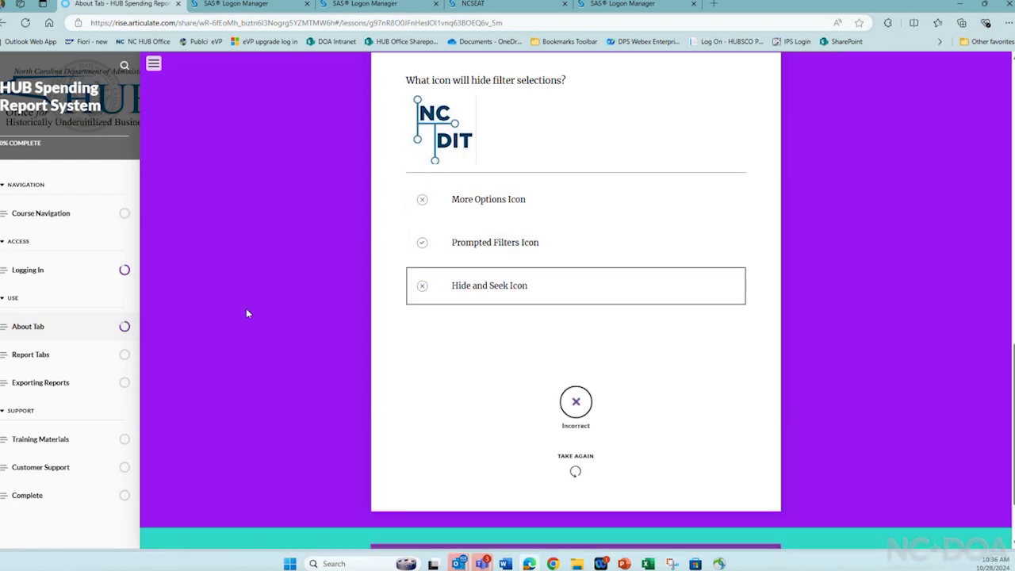
Step: Retake the quiz question with Prompted Filters Icon as the submitted answer and continue to the Report Tabs lesson
click(565, 466)
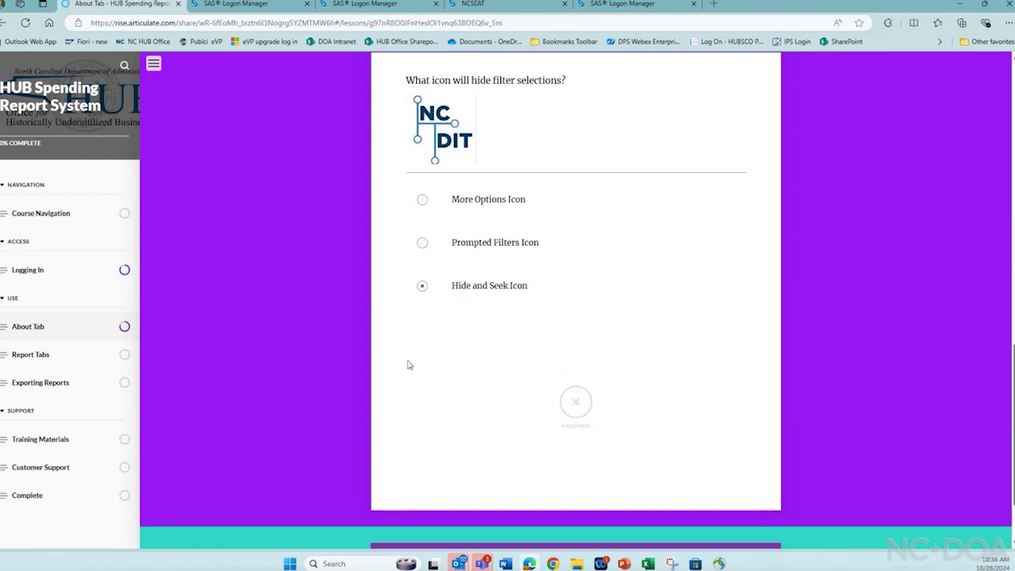
click(456, 241)
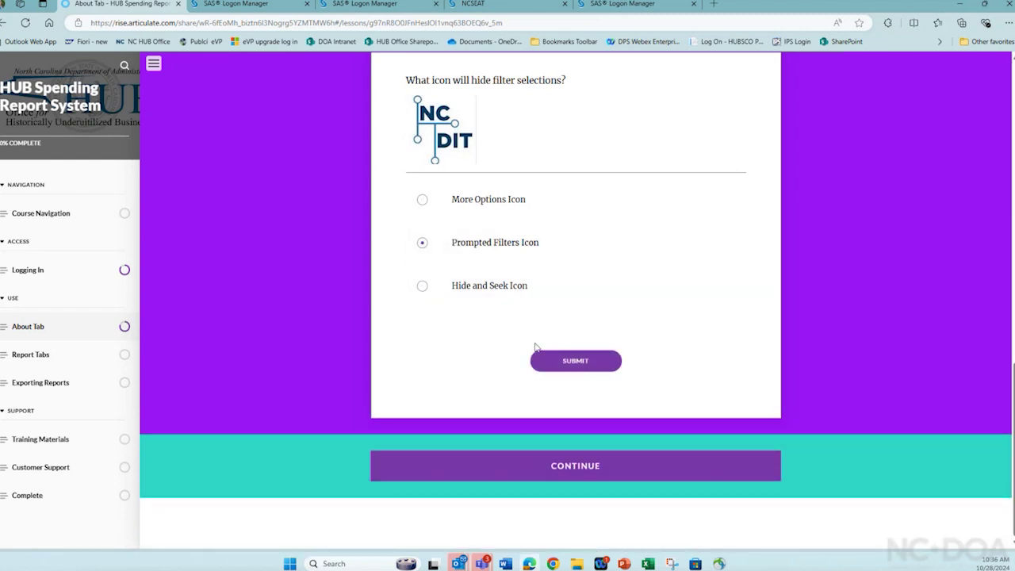
click(572, 360)
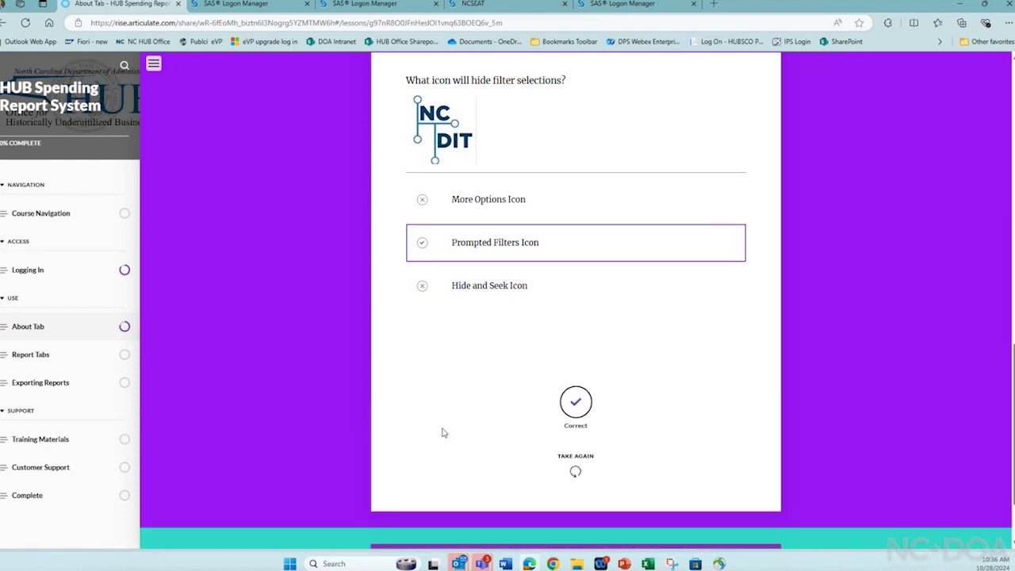
scroll(574, 406, down, 1)
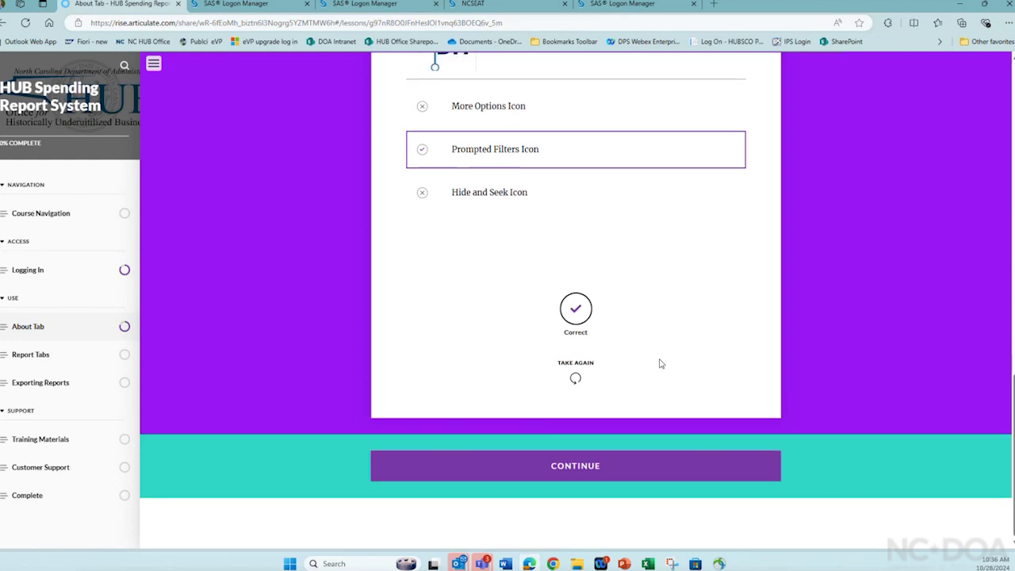
click(570, 471)
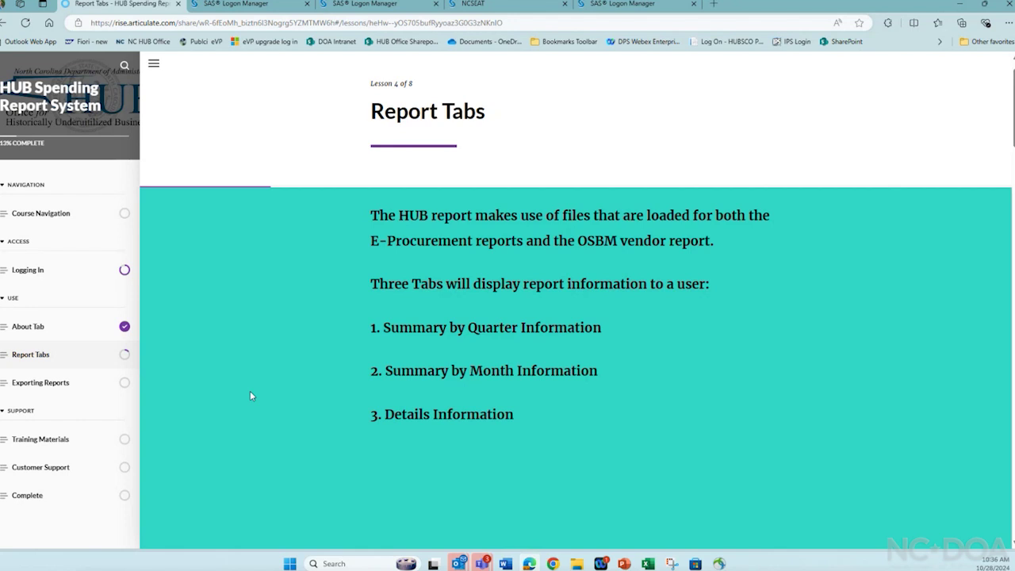
Step: Open the Exporting Reports lesson and review its export walkthrough and the browser examples for opening exported files
click(65, 387)
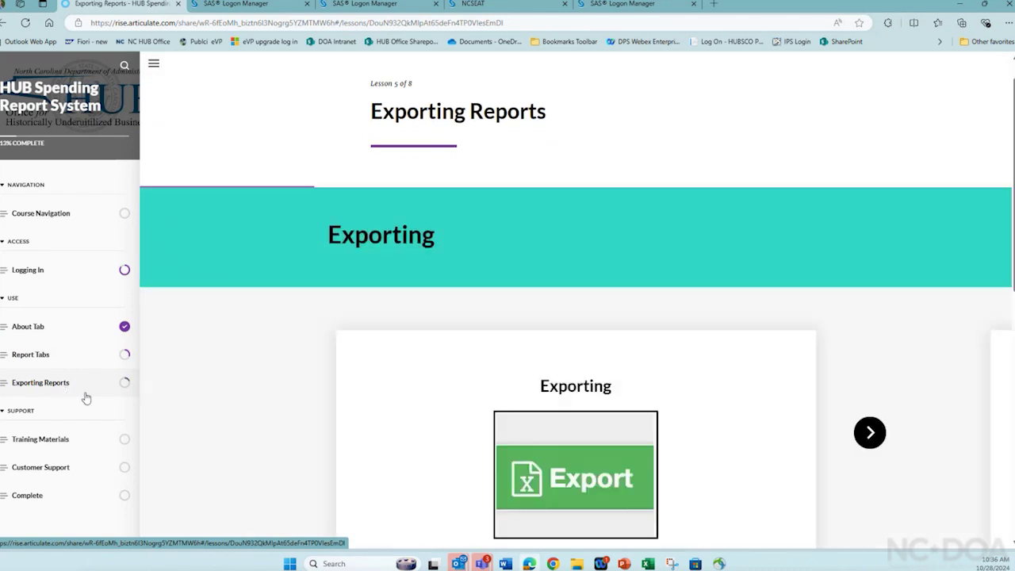
scroll(290, 374, down, 3)
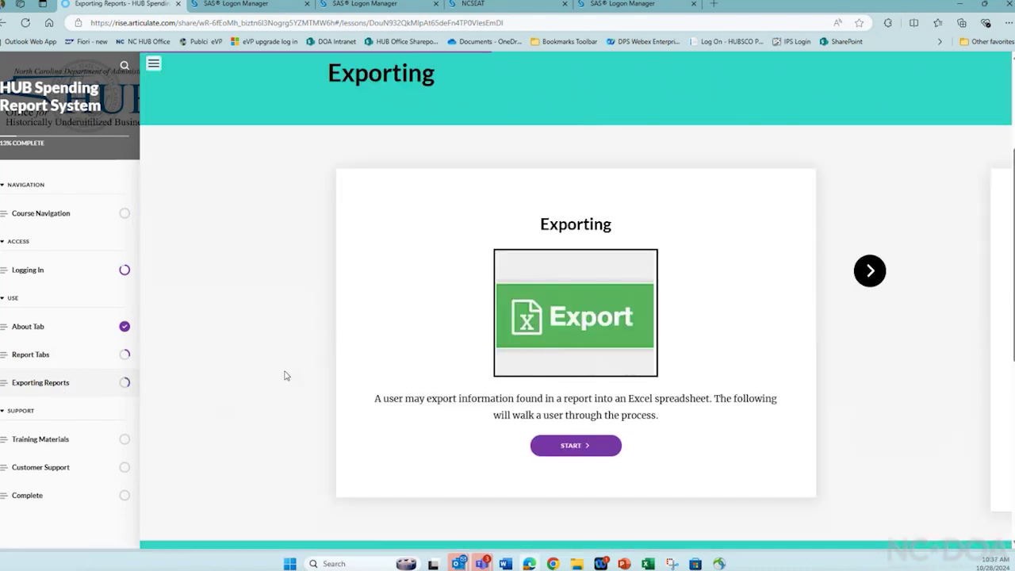
scroll(286, 375, down, 3)
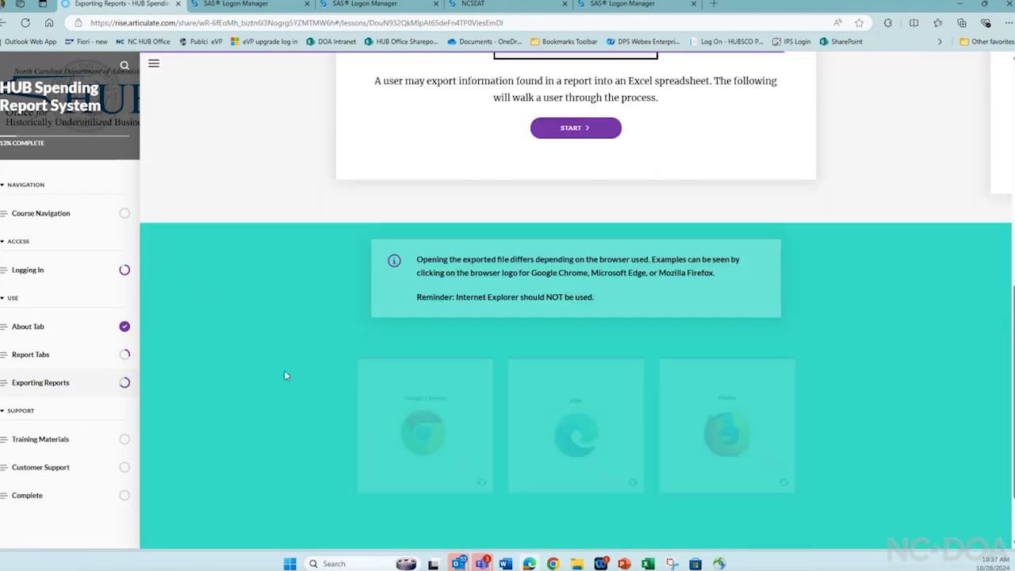
scroll(286, 375, down, 1)
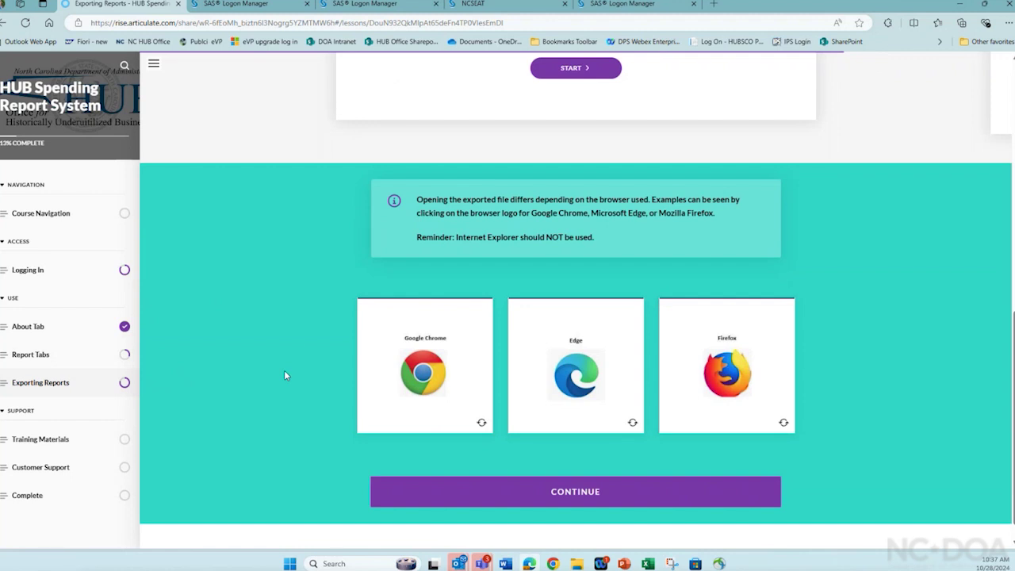